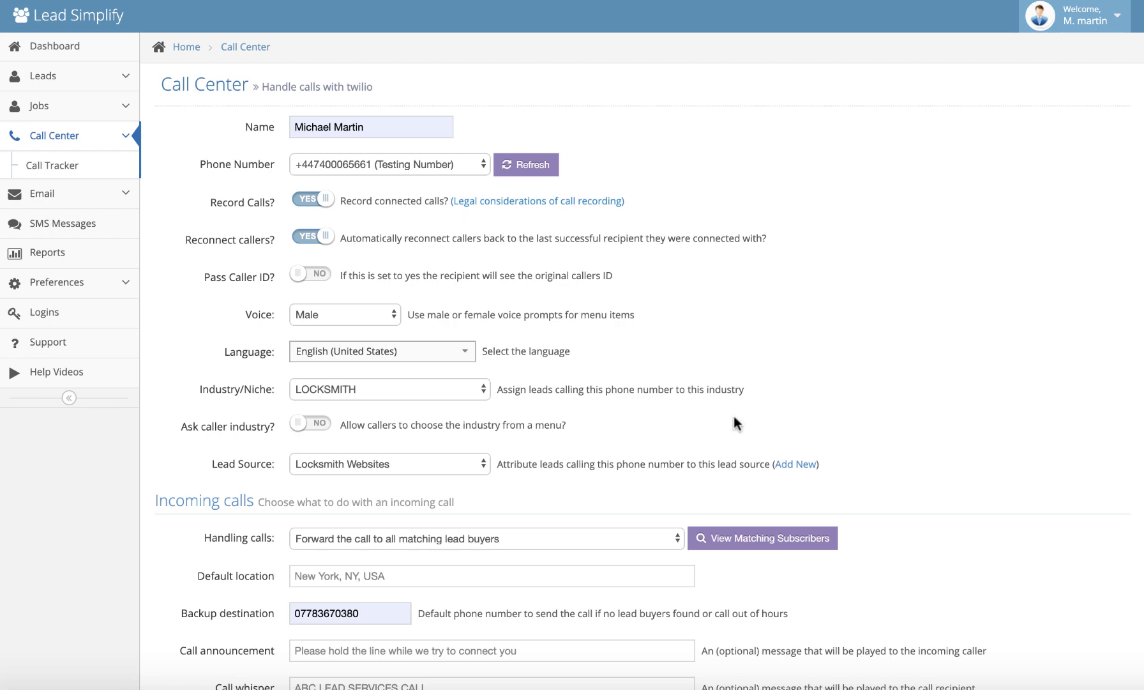
- Enable passing the original caller ID to recipients and keep the male prompt voice
{"action": "scroll", "coordinate": [383, 575], "scroll_direction": "down", "scroll_amount": 5}
{"action": "scroll", "coordinate": [383, 574], "scroll_direction": "up", "scroll_amount": 5}
{"action": "scroll", "coordinate": [494, 295], "scroll_direction": "down", "scroll_amount": 1}
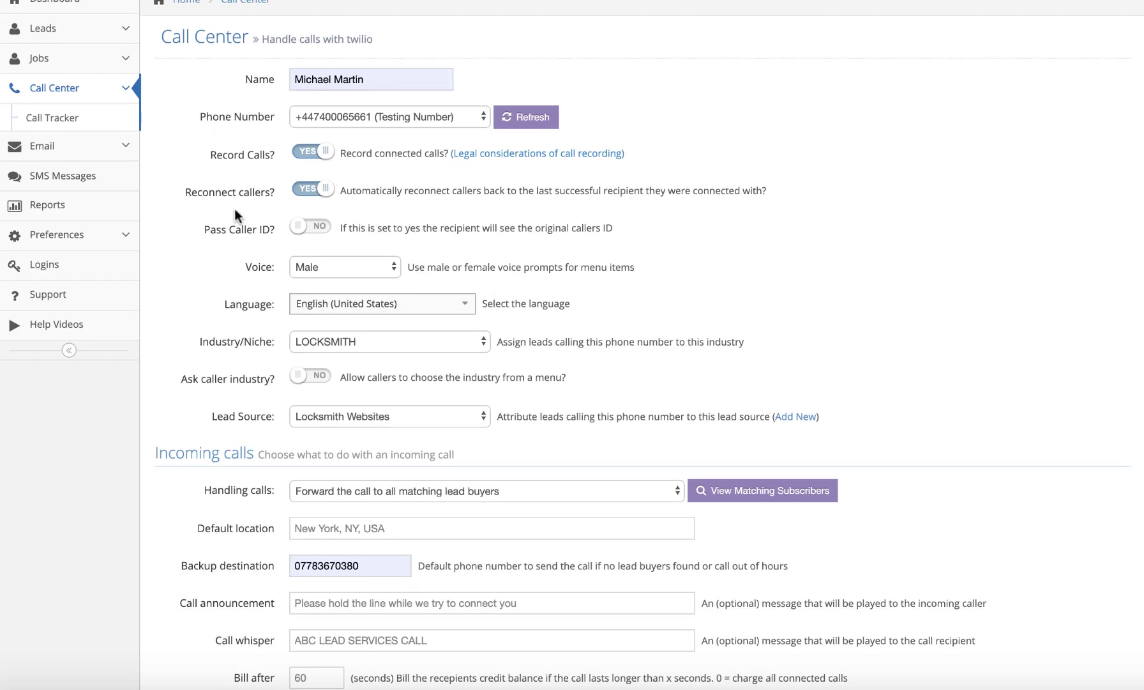
{"action": "scroll", "coordinate": [565, 287], "scroll_direction": "down", "scroll_amount": 1}
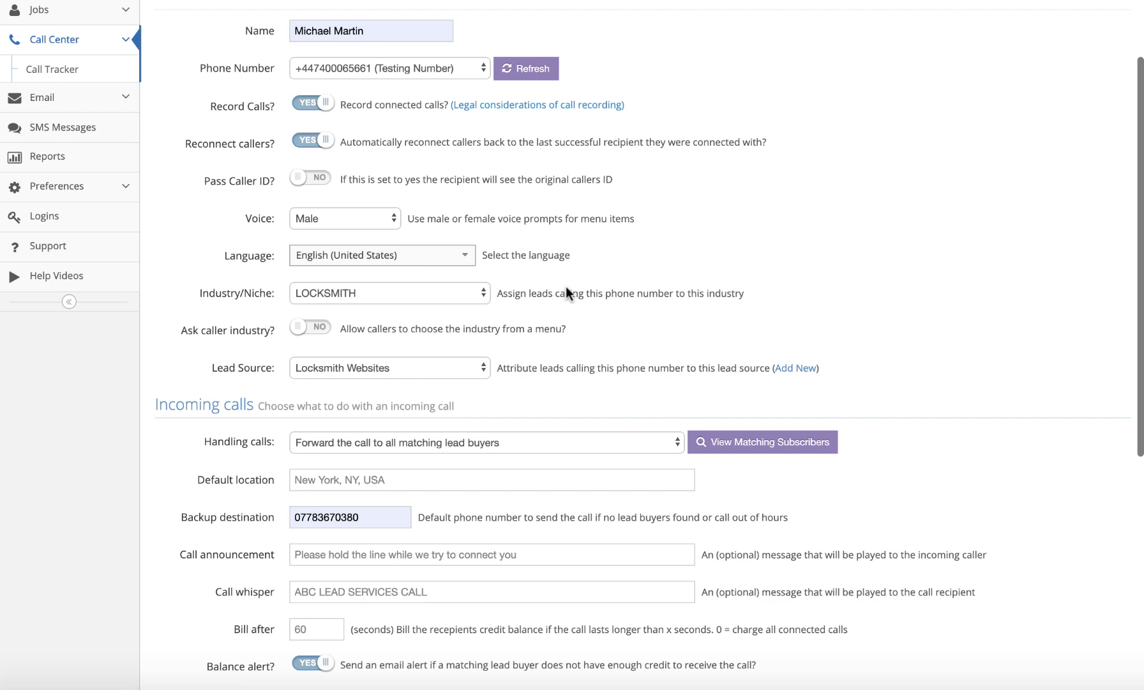
{"action": "scroll", "coordinate": [429, 161], "scroll_direction": "up", "scroll_amount": 1}
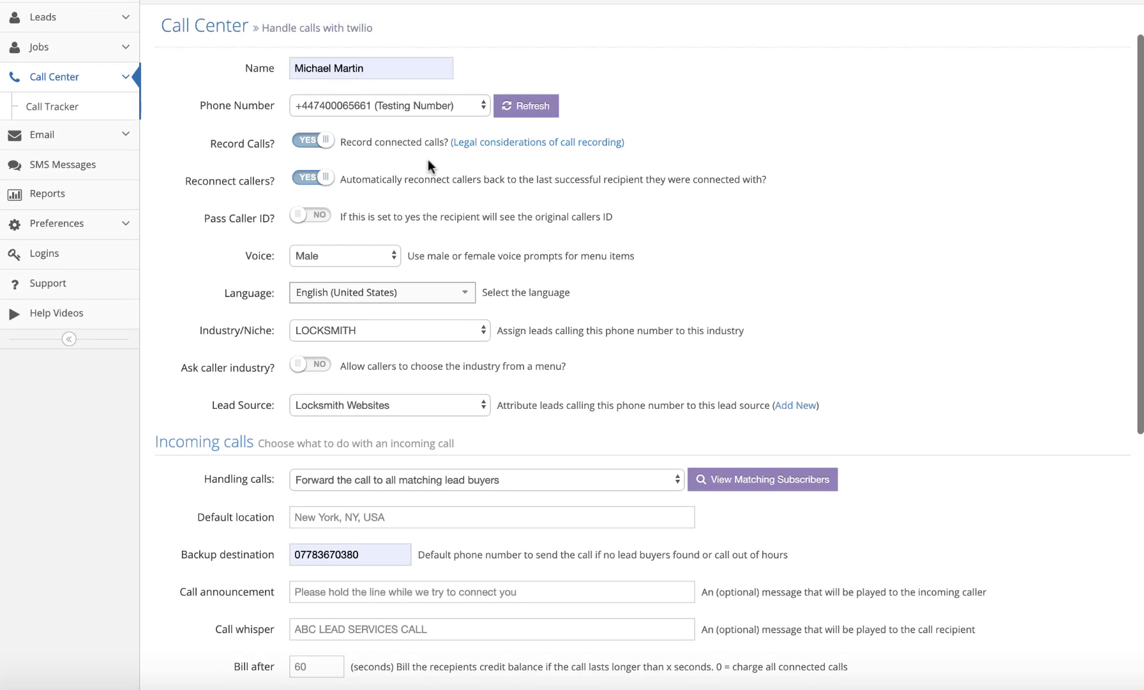
{"action": "left_click", "coordinate": [305, 217]}
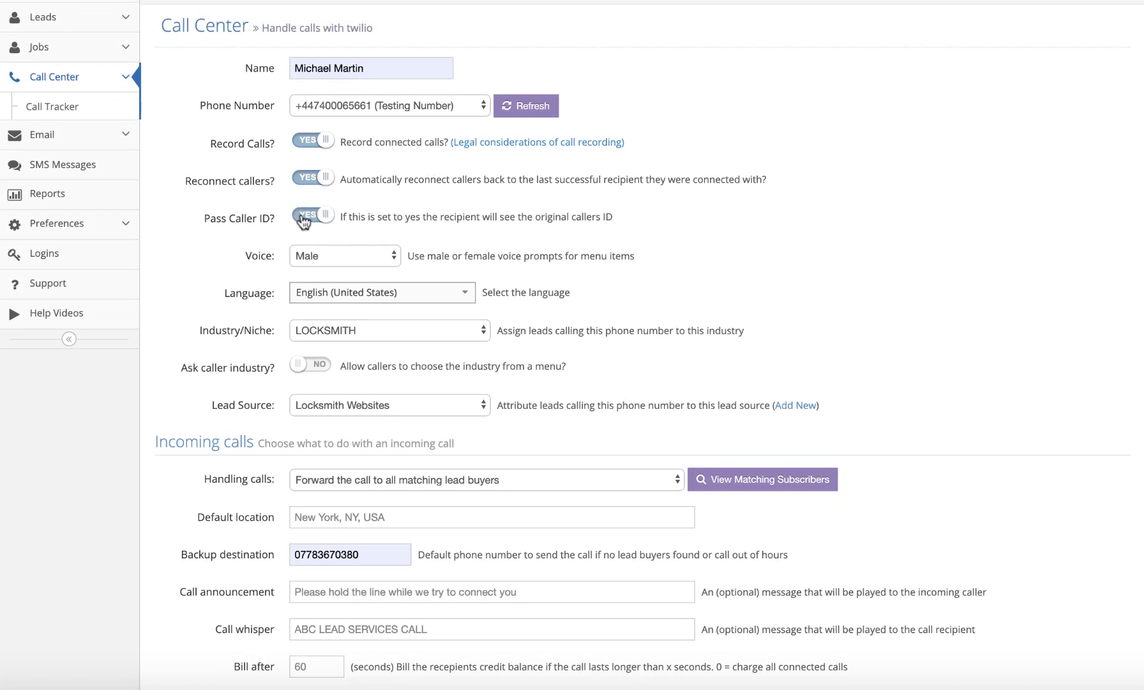
{"action": "left_click", "coordinate": [358, 256]}
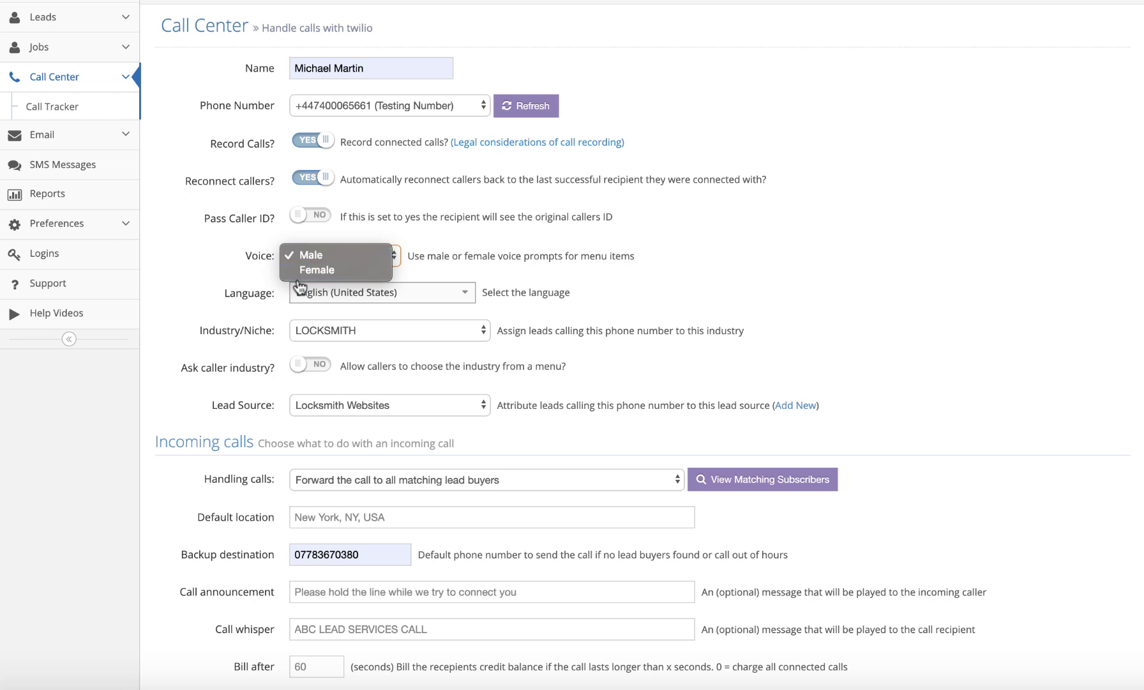
{"action": "left_click", "coordinate": [361, 257]}
- Keep English (United States) as the prompt language
{"action": "left_click", "coordinate": [426, 294]}
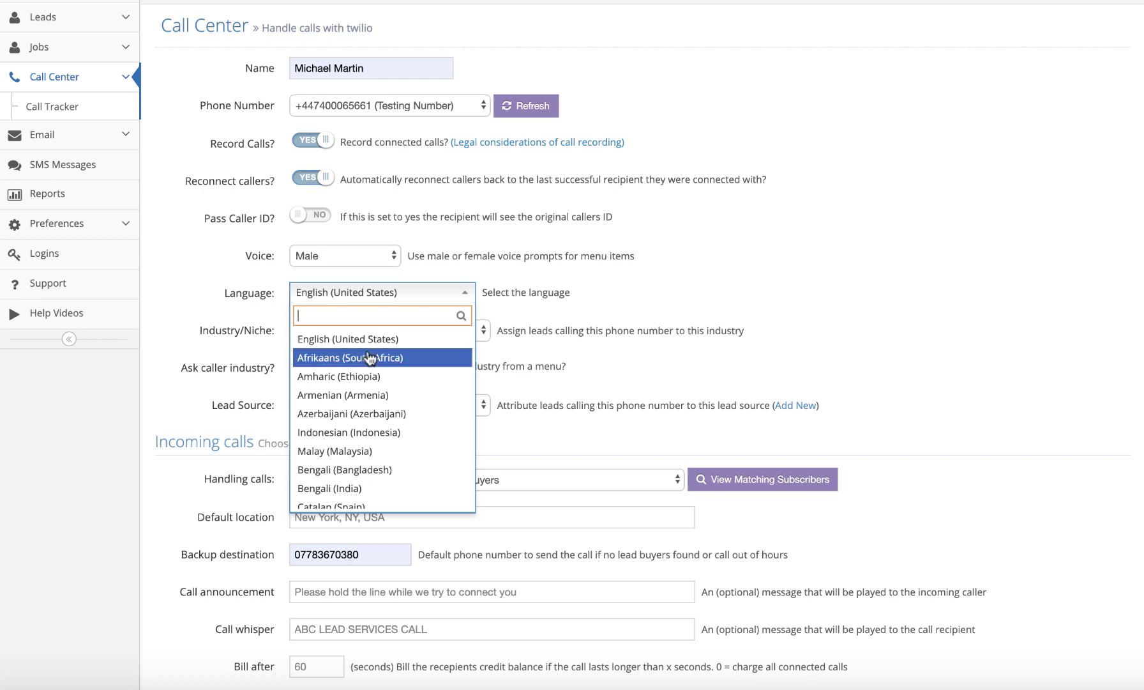
{"action": "scroll", "coordinate": [376, 383], "scroll_direction": "down", "scroll_amount": 5}
{"action": "scroll", "coordinate": [378, 408], "scroll_direction": "up", "scroll_amount": 10}
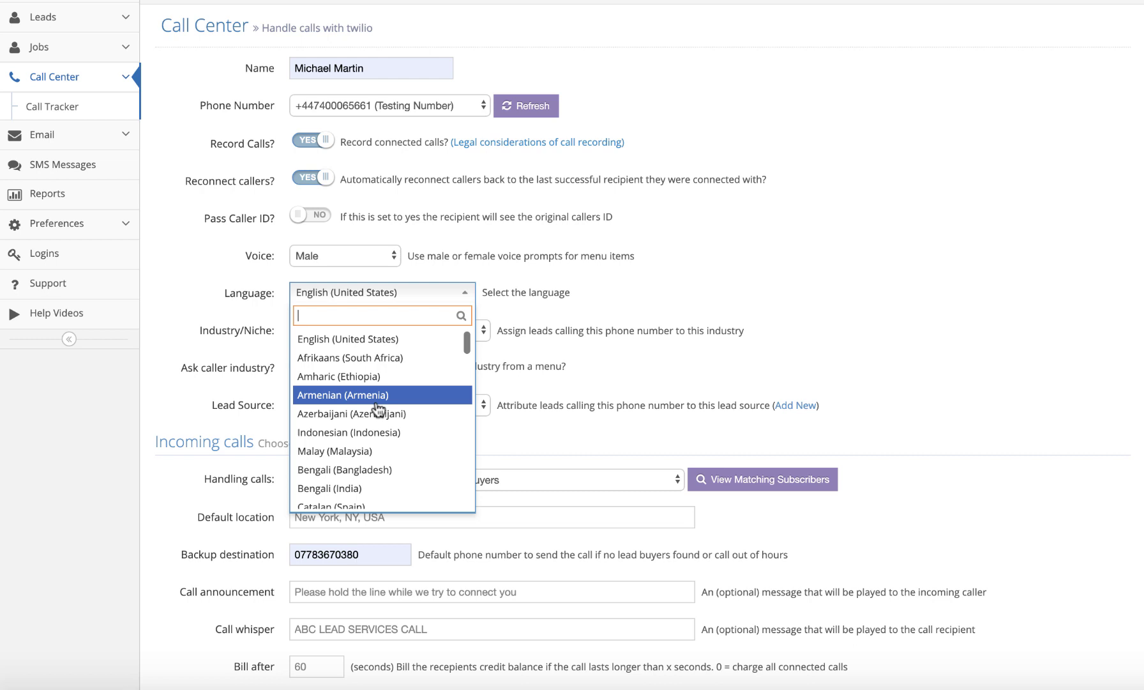
{"action": "left_click", "coordinate": [378, 340]}
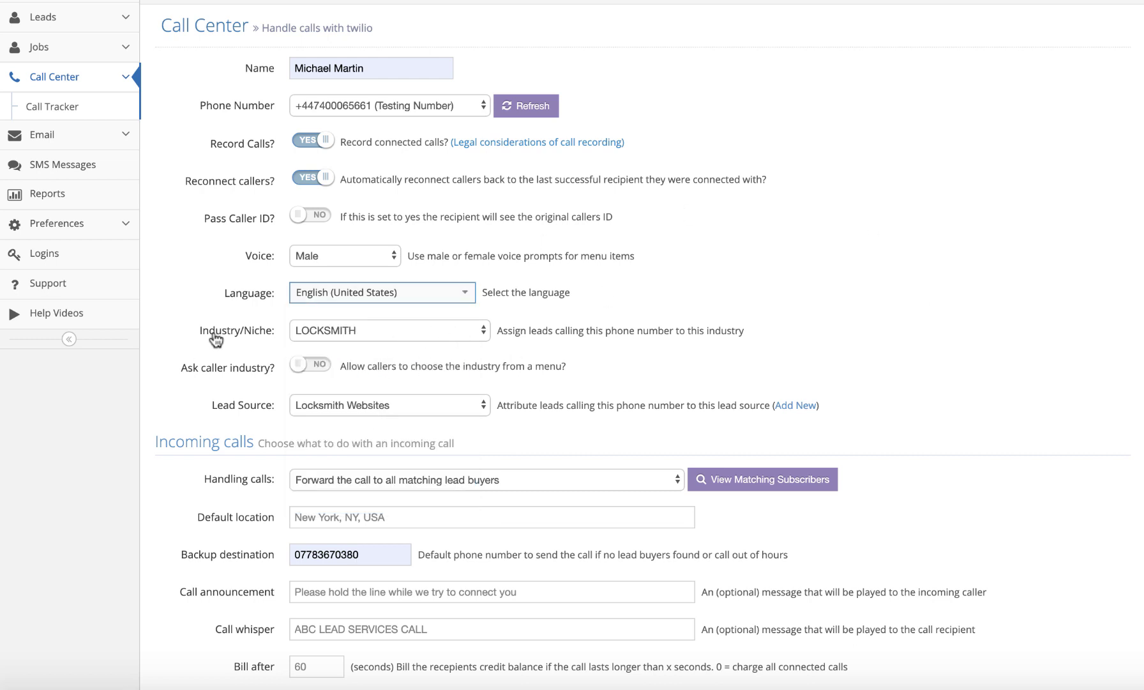
- Keep LOCKSMITH as the number's assigned industry
{"action": "left_click", "coordinate": [445, 341]}
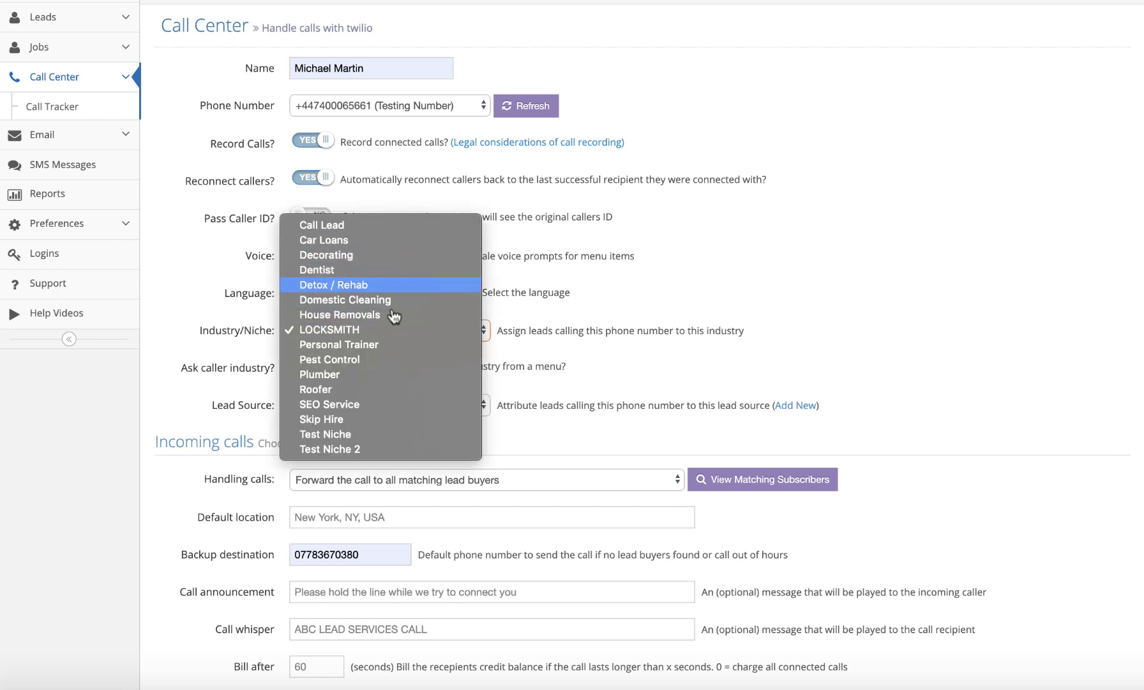
{"action": "left_click", "coordinate": [338, 330]}
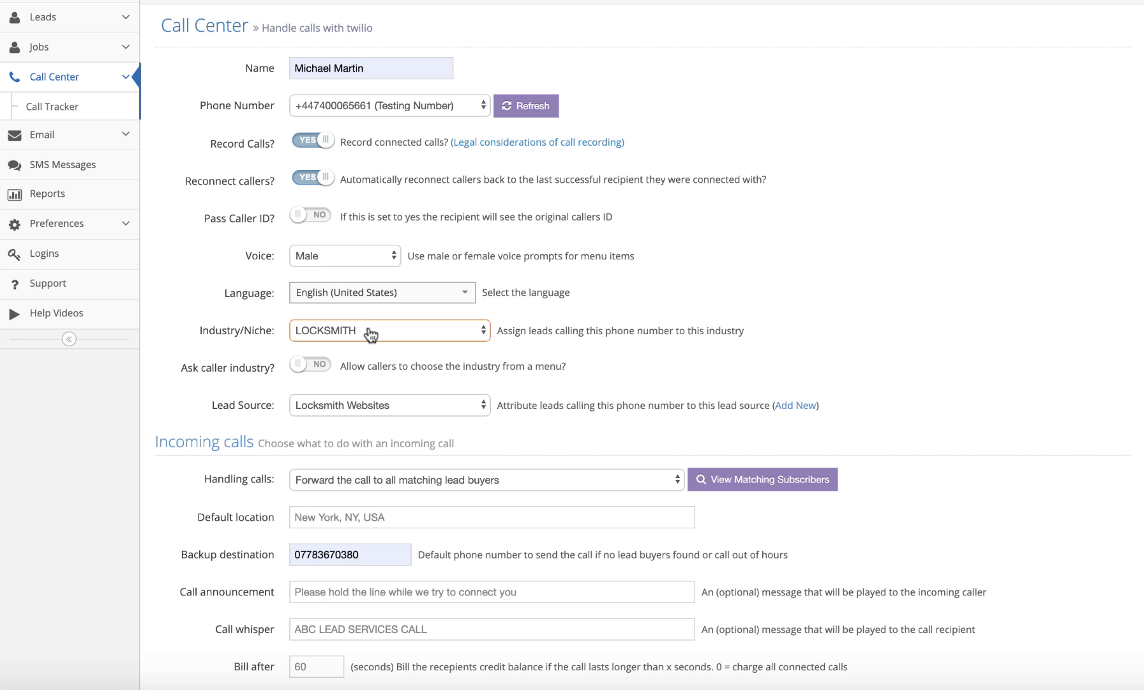
{"action": "left_click", "coordinate": [478, 333]}
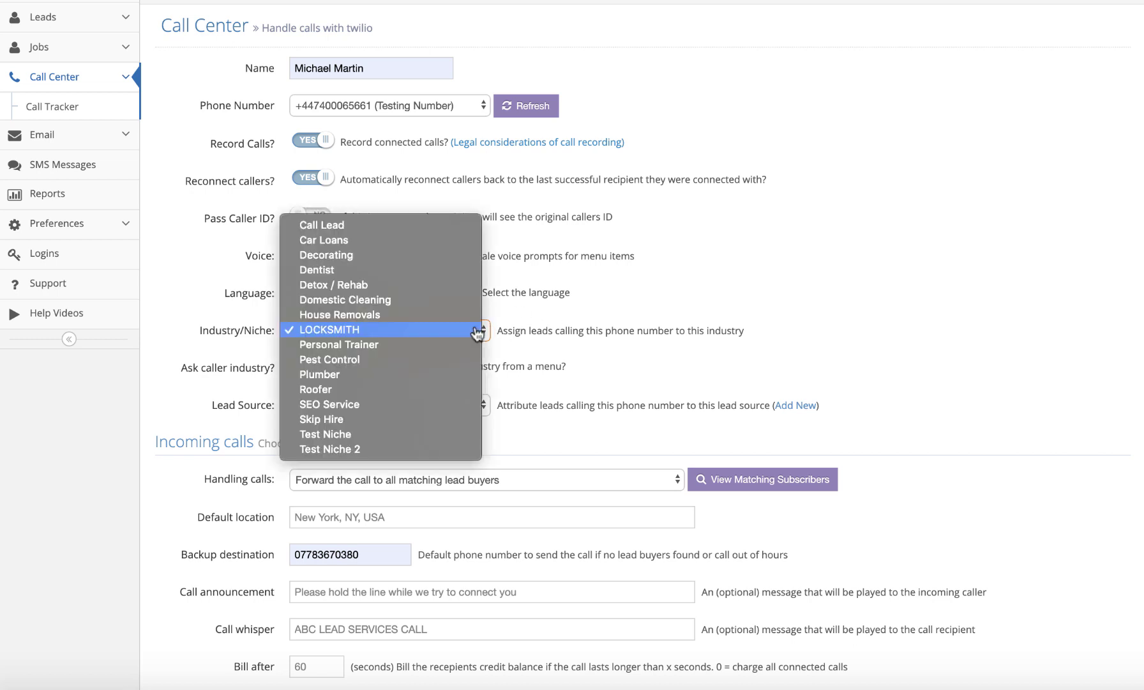
{"action": "left_click", "coordinate": [336, 330]}
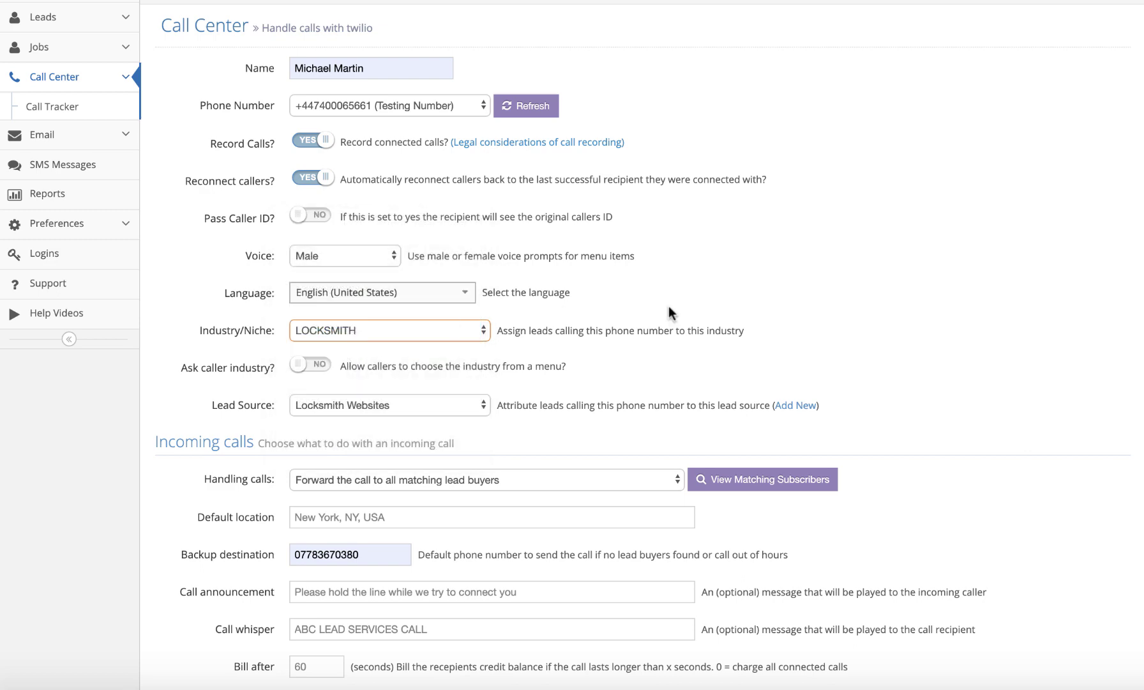
{"action": "scroll", "coordinate": [784, 300], "scroll_direction": "down", "scroll_amount": 3}
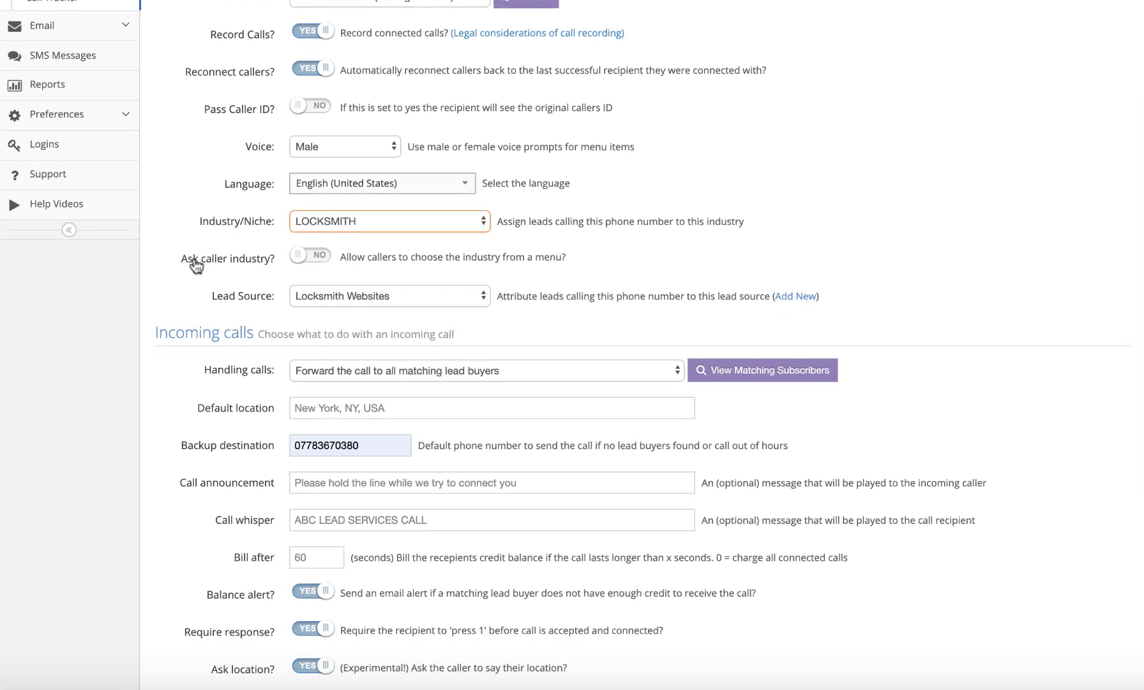
- Let callers choose their industry, clearing the existing LOCKSMITH, Pest Control, Plumber and Roofer choices
{"action": "left_click", "coordinate": [318, 257]}
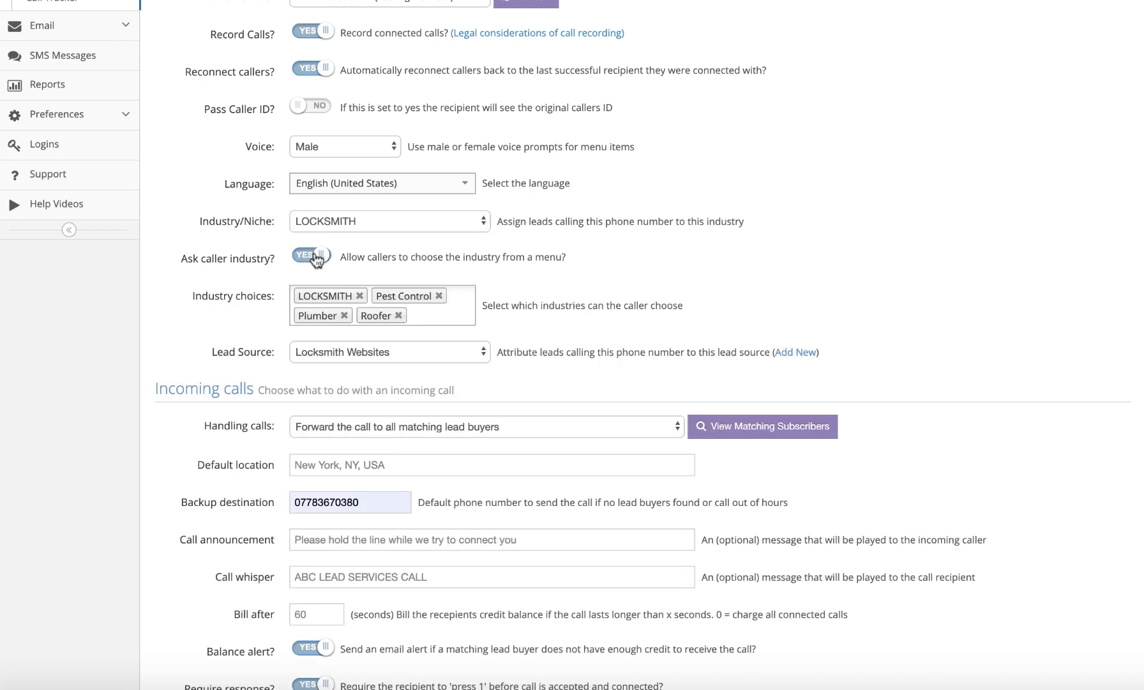
{"action": "left_click", "coordinate": [359, 296]}
{"action": "left_click", "coordinate": [356, 295]}
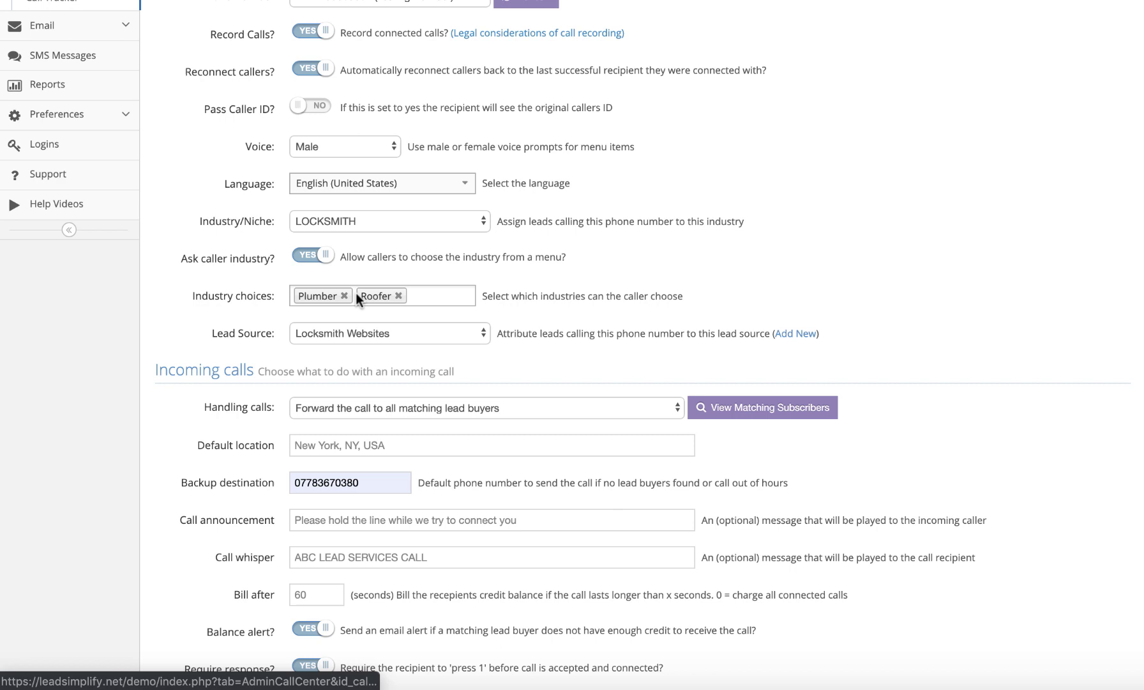
{"action": "left_click", "coordinate": [342, 294]}
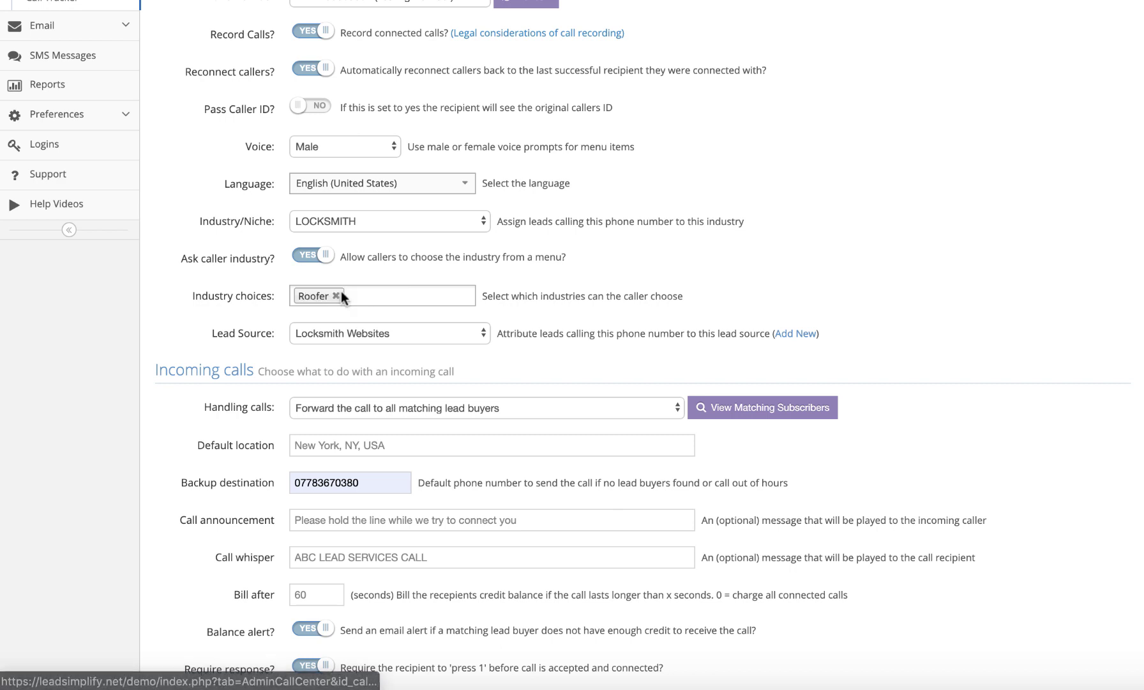
{"action": "left_click", "coordinate": [336, 295]}
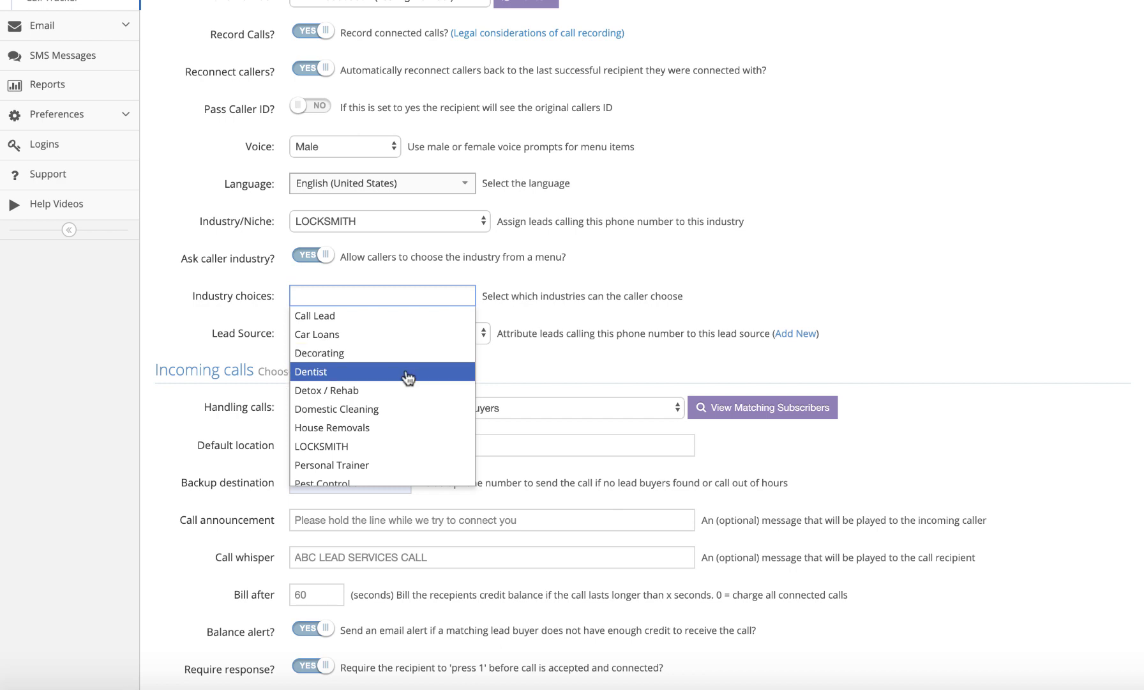
{"action": "scroll", "coordinate": [339, 370], "scroll_direction": "down", "scroll_amount": 2}
- Add Dentist, House Removals, Pest Control, Plumber and Roofer as the caller industry choices
{"action": "left_click", "coordinate": [338, 323]}
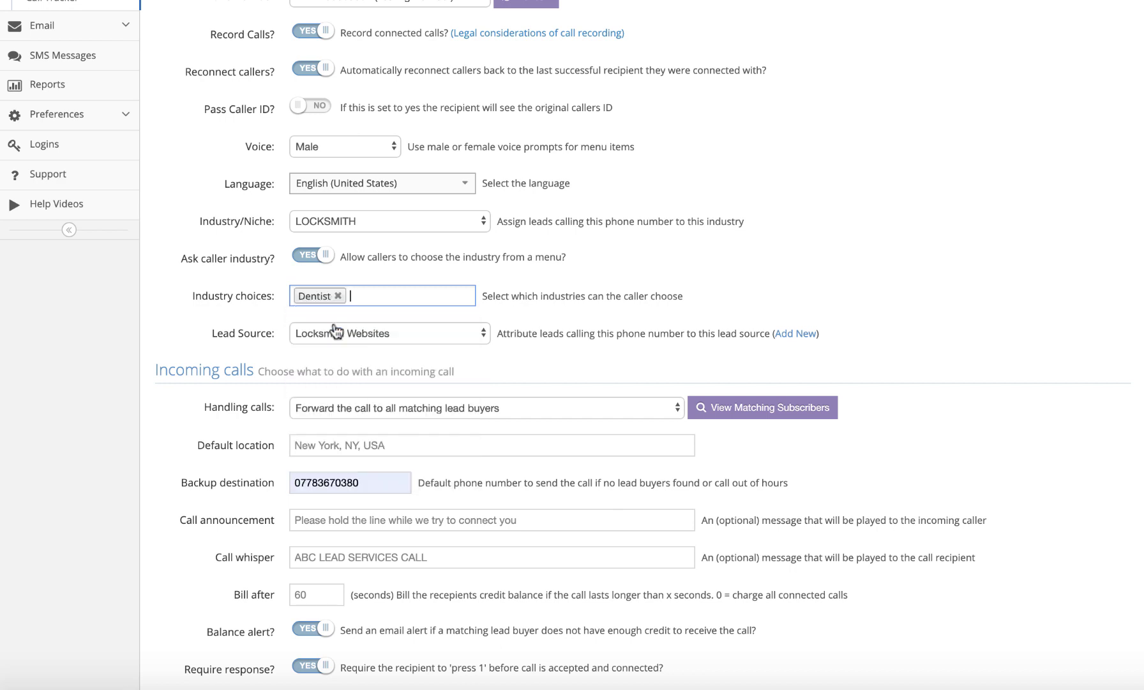
{"action": "left_click", "coordinate": [395, 296]}
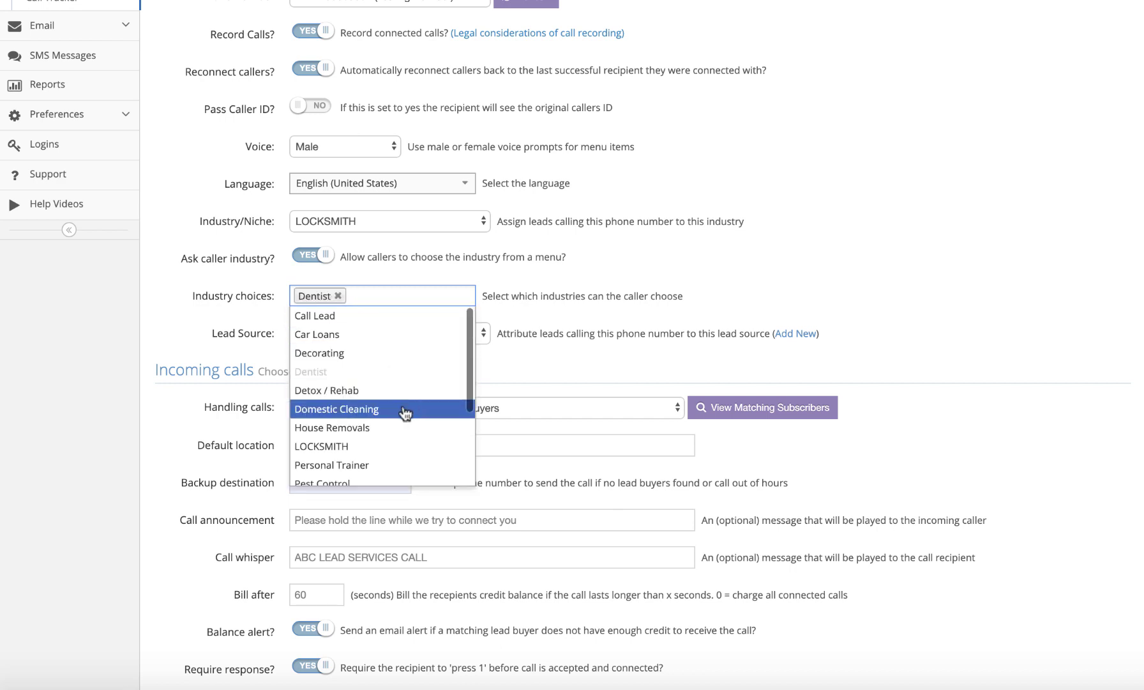
{"action": "left_click", "coordinate": [357, 429]}
{"action": "left_click", "coordinate": [460, 296]}
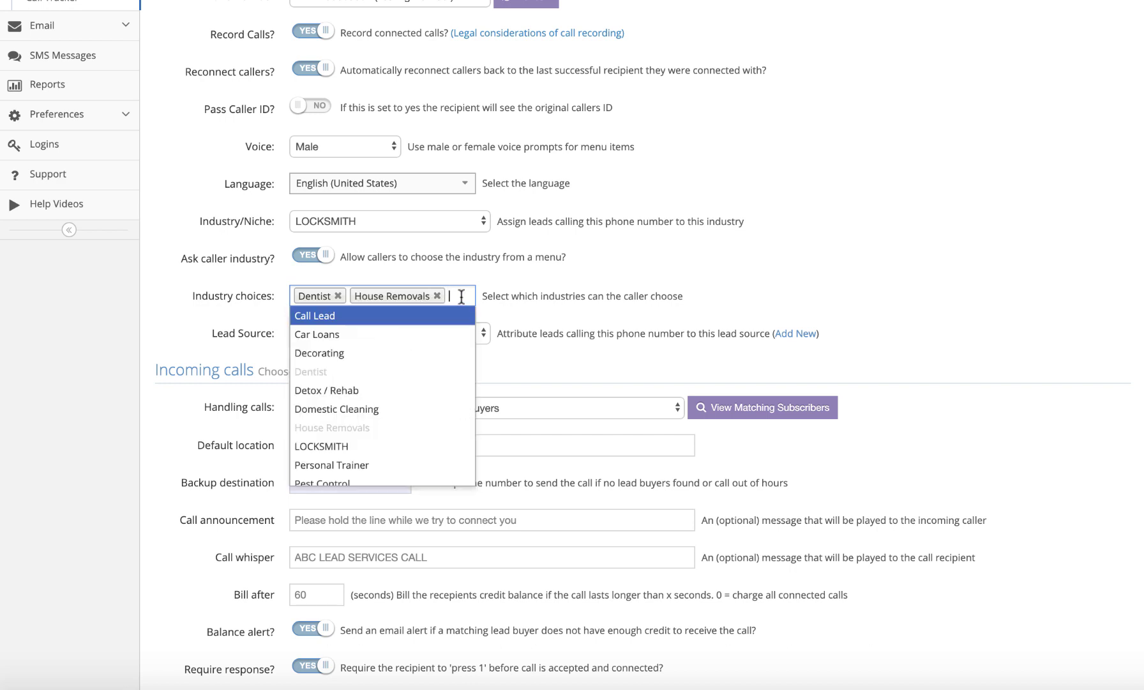
{"action": "scroll", "coordinate": [424, 420], "scroll_direction": "down", "scroll_amount": 4}
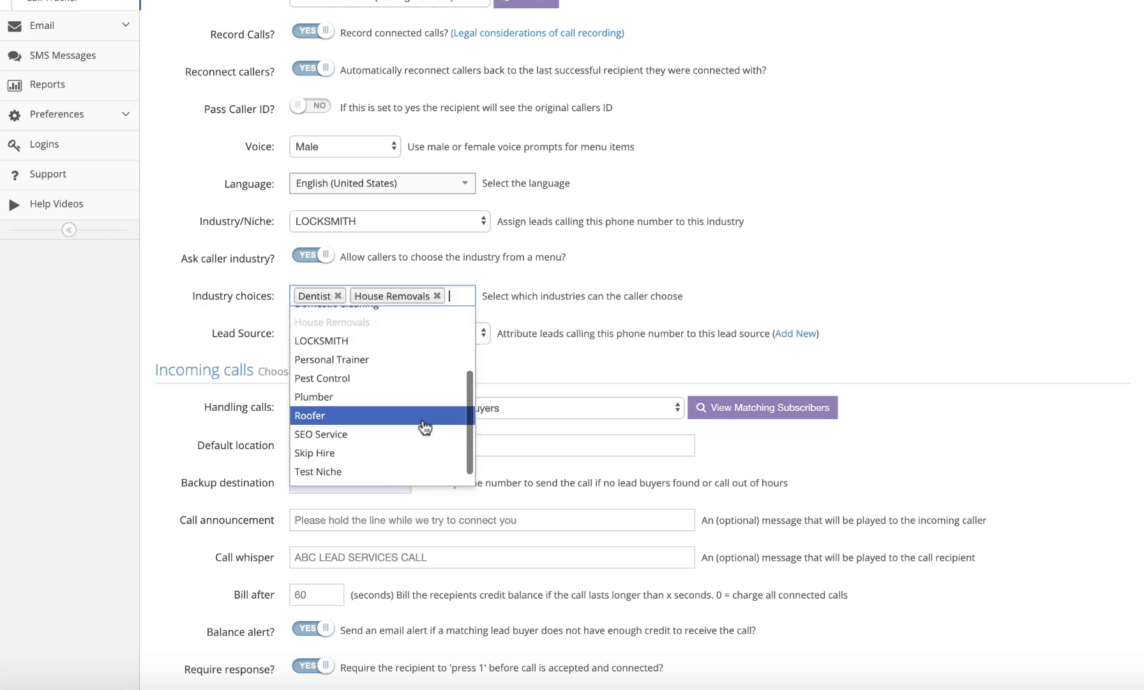
{"action": "left_click", "coordinate": [357, 378]}
{"action": "left_click", "coordinate": [465, 299]}
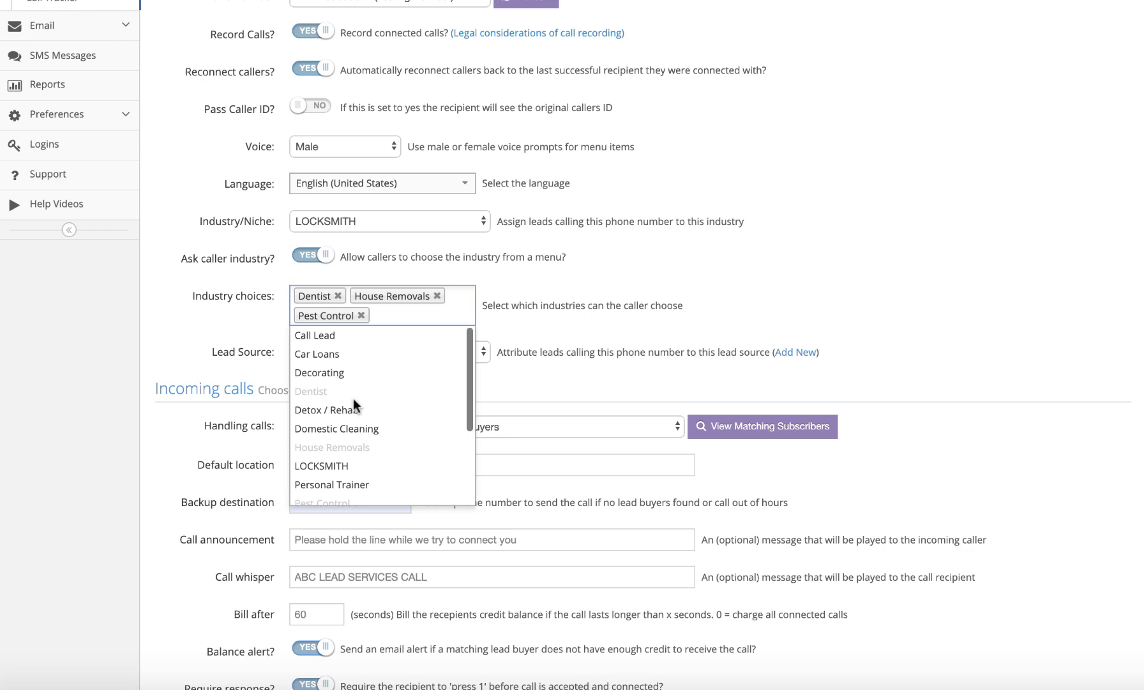
{"action": "scroll", "coordinate": [367, 465], "scroll_direction": "down", "scroll_amount": 3}
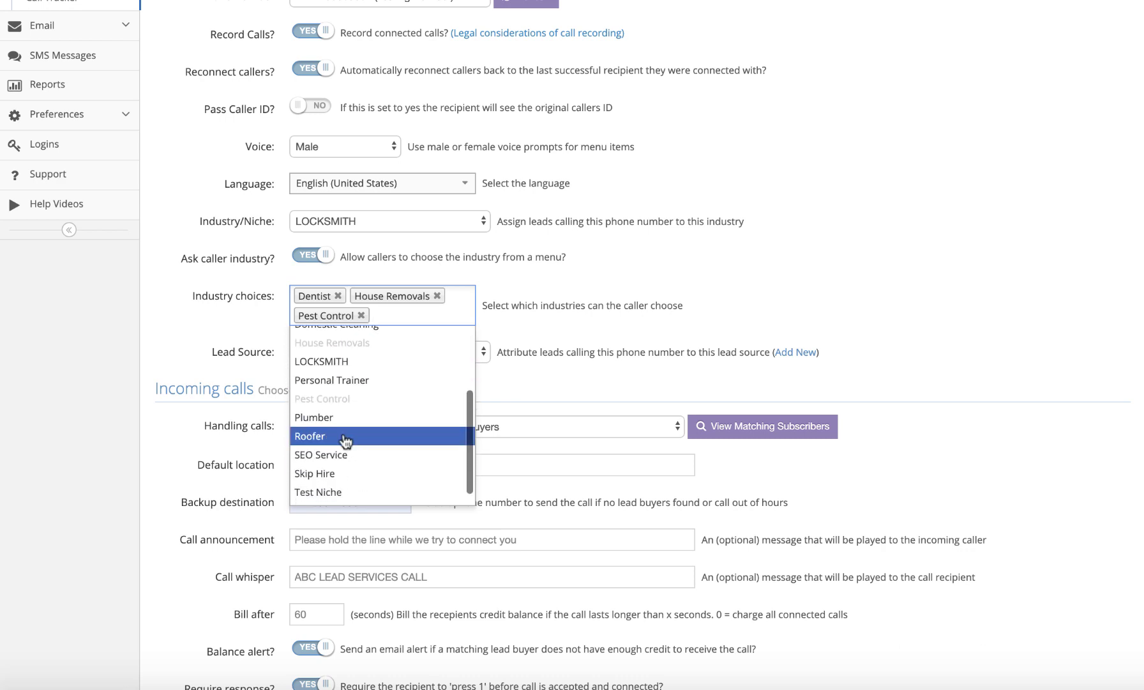
{"action": "left_click", "coordinate": [364, 421]}
{"action": "left_click", "coordinate": [446, 317]}
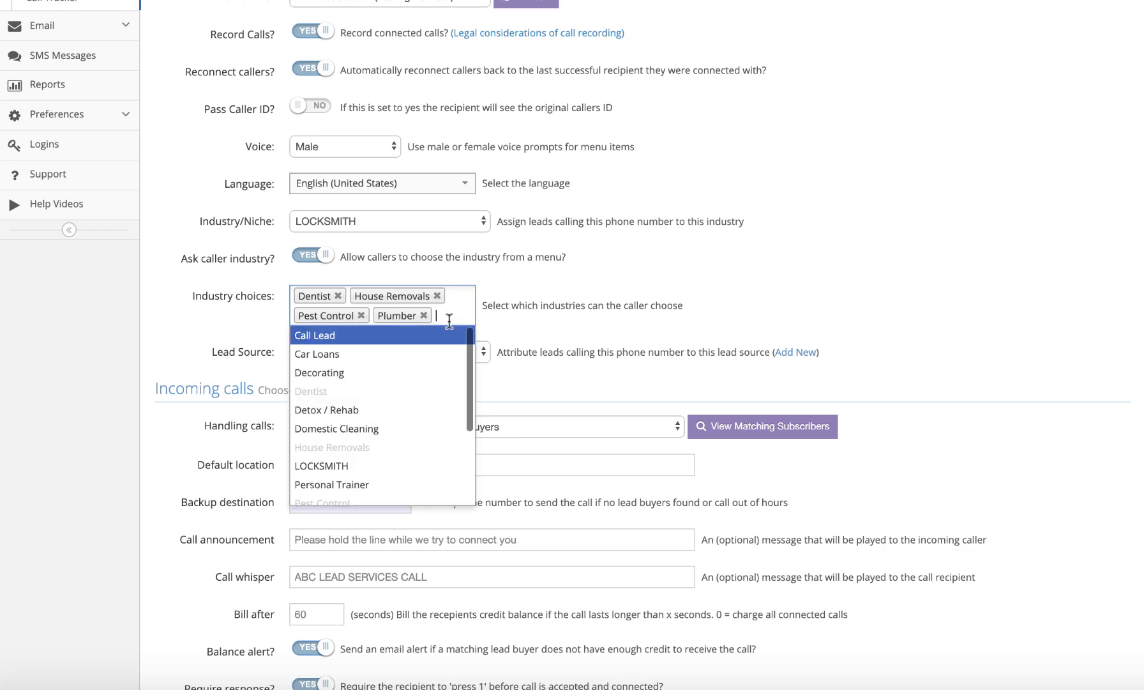
{"action": "scroll", "coordinate": [317, 473], "scroll_direction": "down", "scroll_amount": 4}
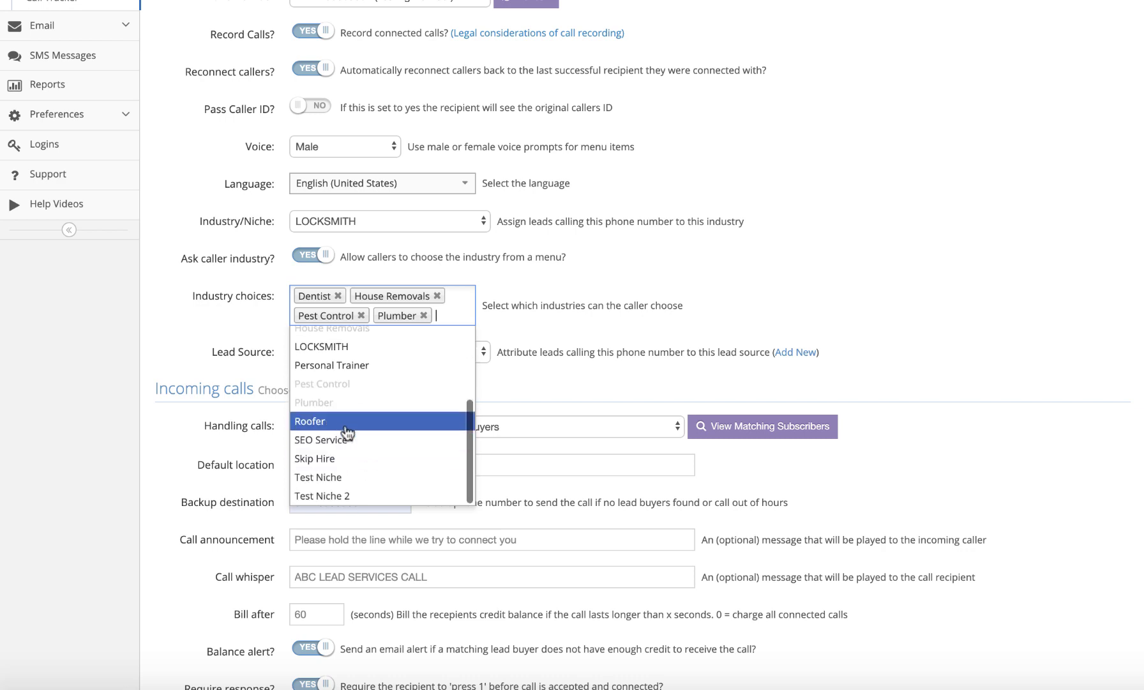
{"action": "left_click", "coordinate": [329, 423]}
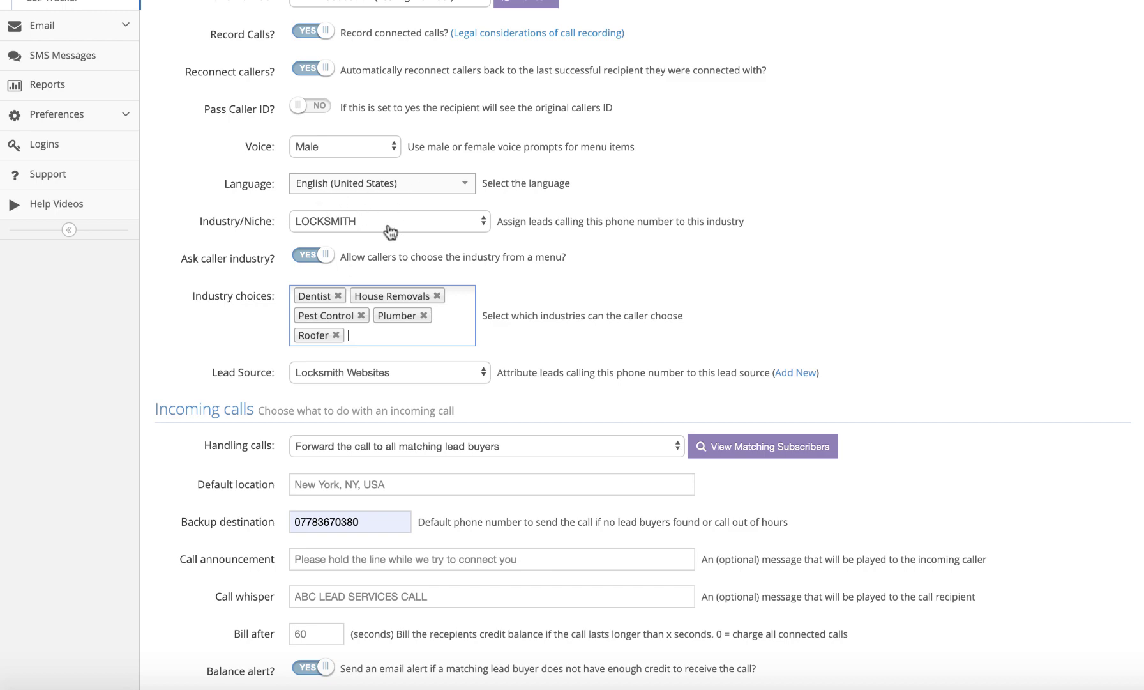
- Remove the voicemail email tag, delete the voicemail message text, and save the Call Center settings
{"action": "scroll", "coordinate": [580, 319], "scroll_direction": "down", "scroll_amount": 1}
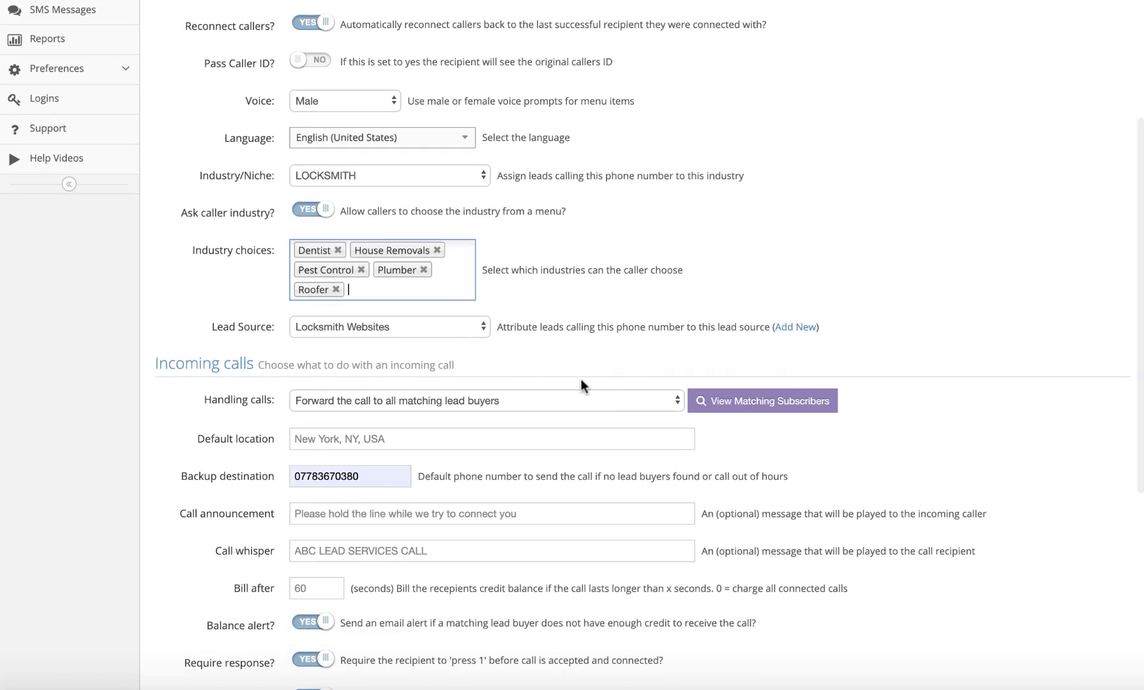
{"action": "scroll", "coordinate": [542, 356], "scroll_direction": "down", "scroll_amount": 2}
{"action": "scroll", "coordinate": [543, 362], "scroll_direction": "down", "scroll_amount": 8}
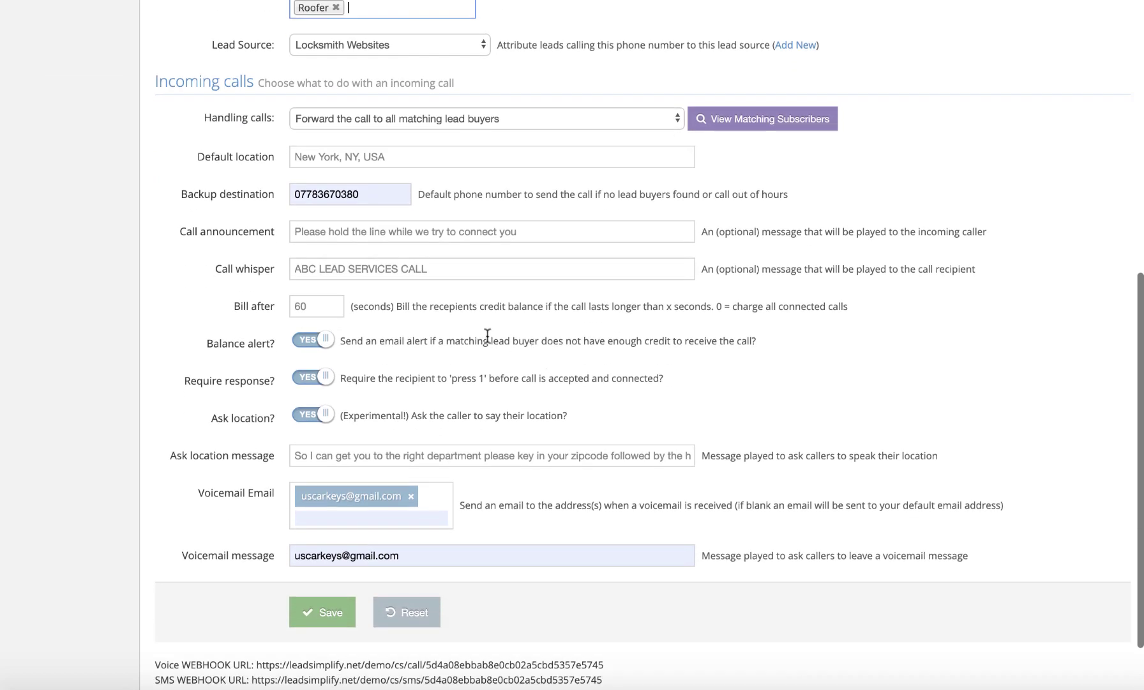
{"action": "left_click", "coordinate": [304, 540]}
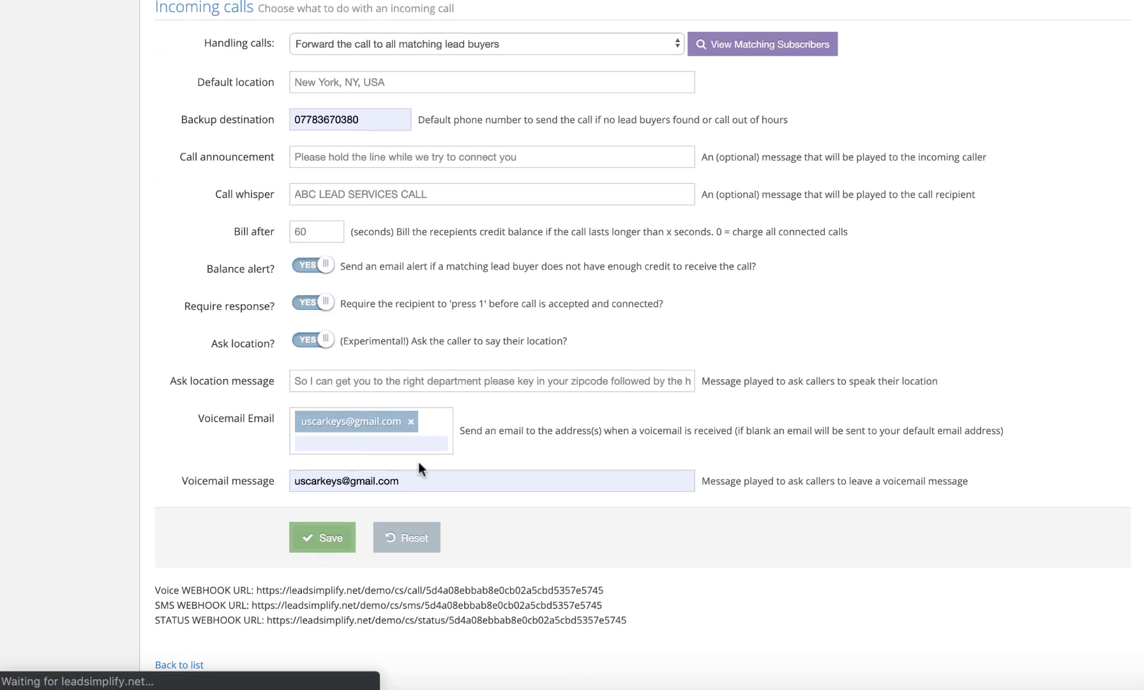
{"action": "left_click", "coordinate": [410, 423]}
{"action": "left_click", "coordinate": [324, 537]}
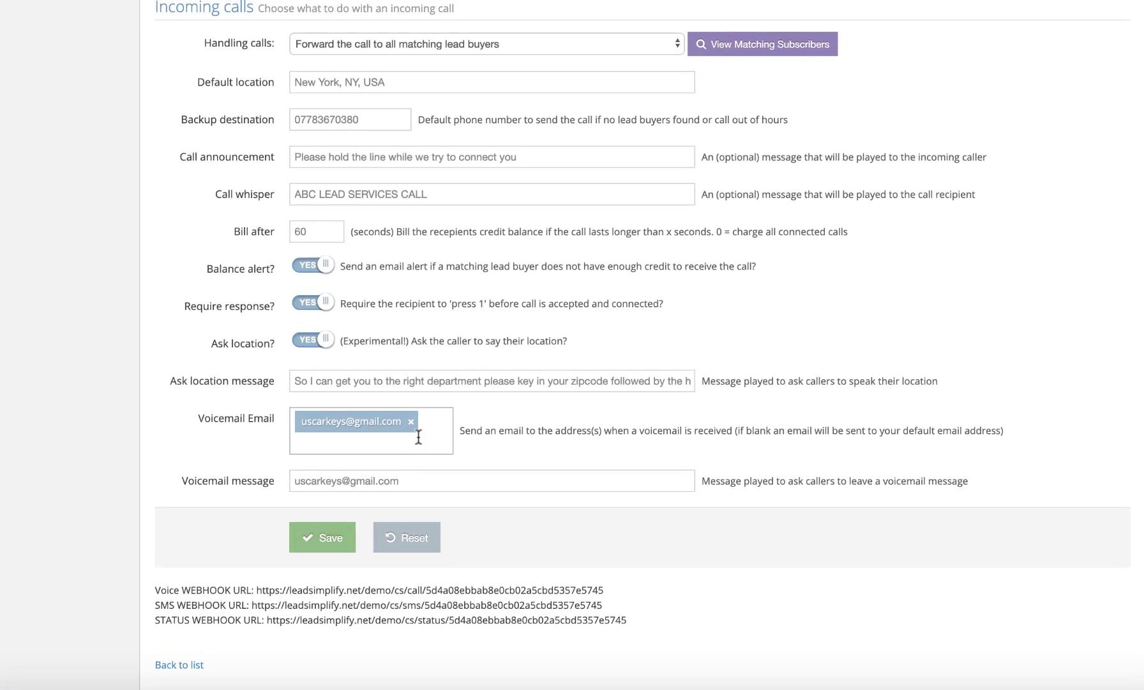
{"action": "left_click", "coordinate": [411, 422]}
{"action": "triple_click", "coordinate": [411, 479]}
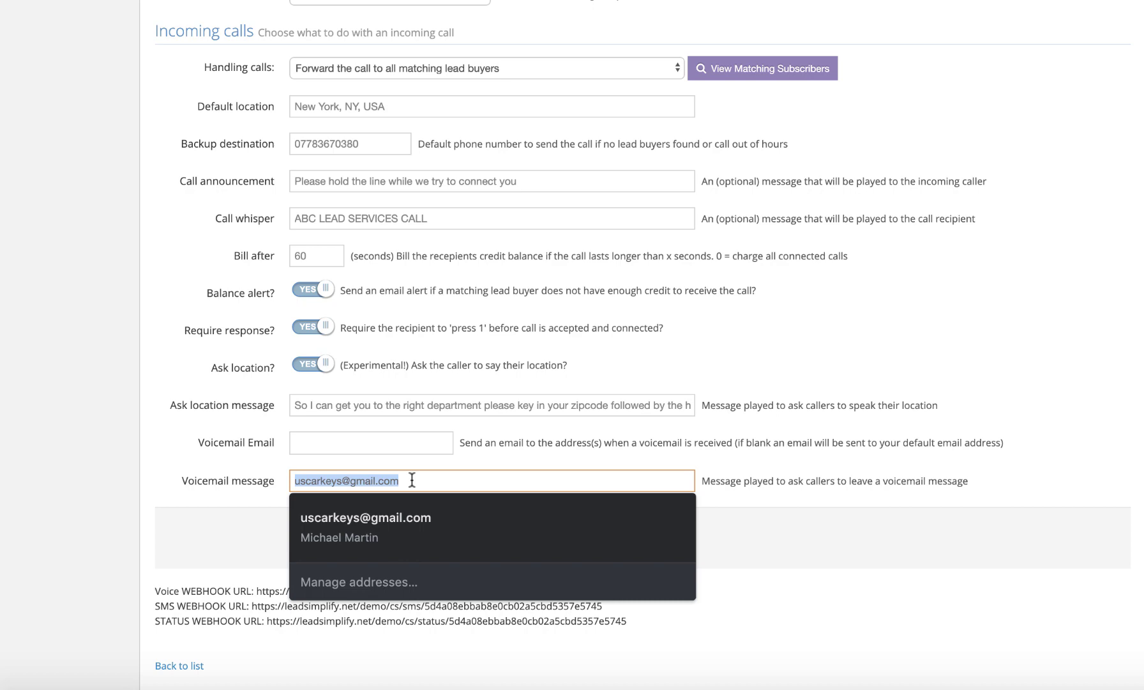
{"action": "key", "text": "BackSpace"}
{"action": "left_click", "coordinate": [329, 537]}
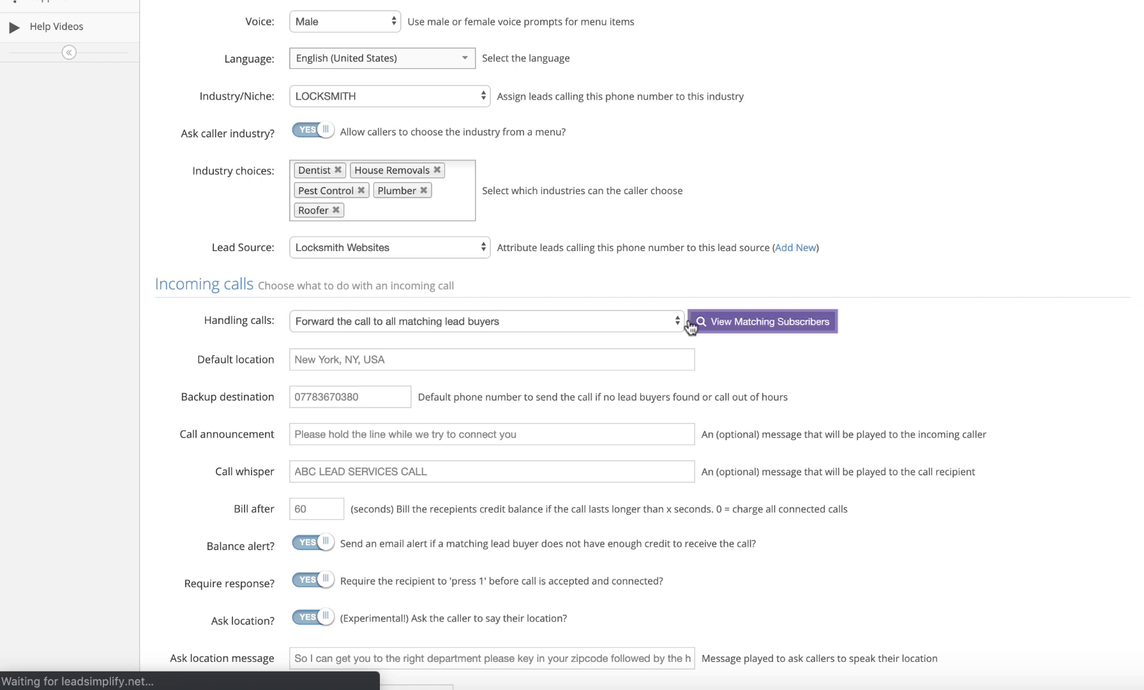
- Check the backup destination number and the default location entry
{"action": "scroll", "coordinate": [562, 357], "scroll_direction": "down", "scroll_amount": 5}
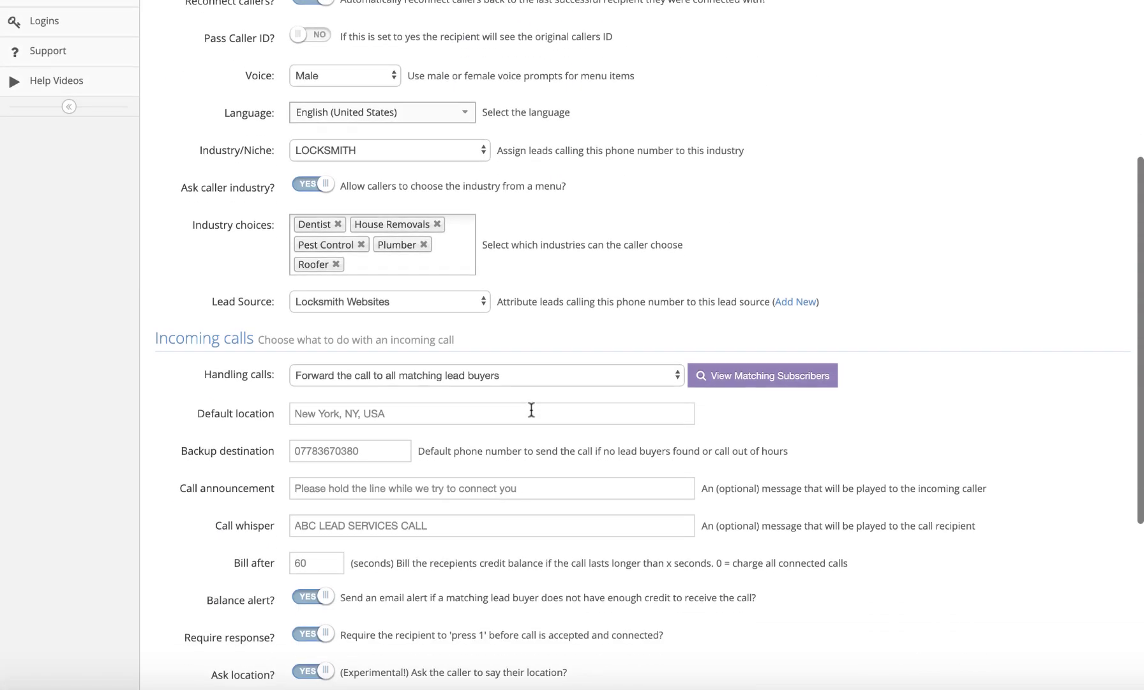
{"action": "scroll", "coordinate": [355, 389], "scroll_direction": "down", "scroll_amount": 1}
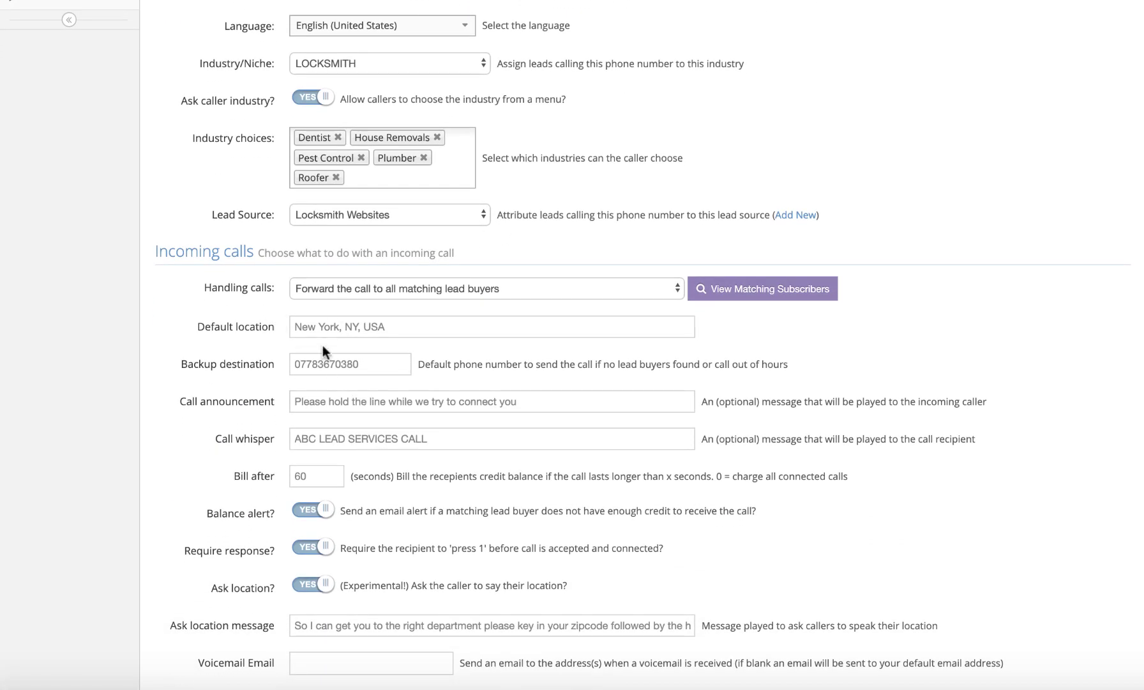
{"action": "double_click", "coordinate": [367, 364]}
{"action": "left_click", "coordinate": [440, 335]}
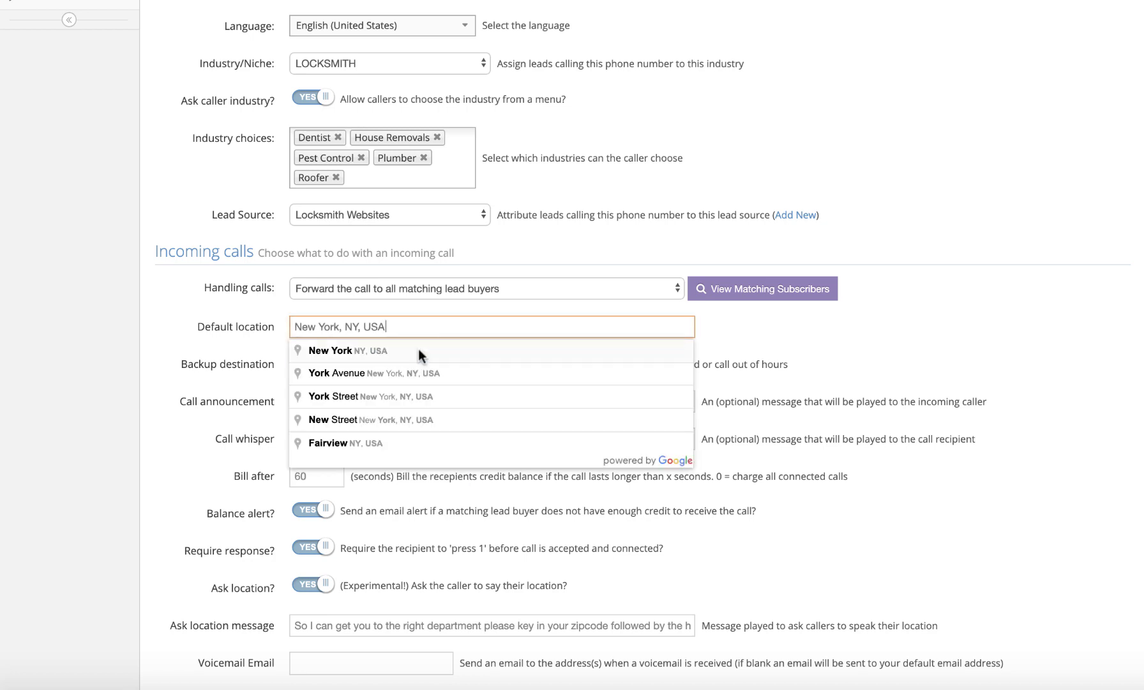
{"action": "left_click", "coordinate": [254, 340]}
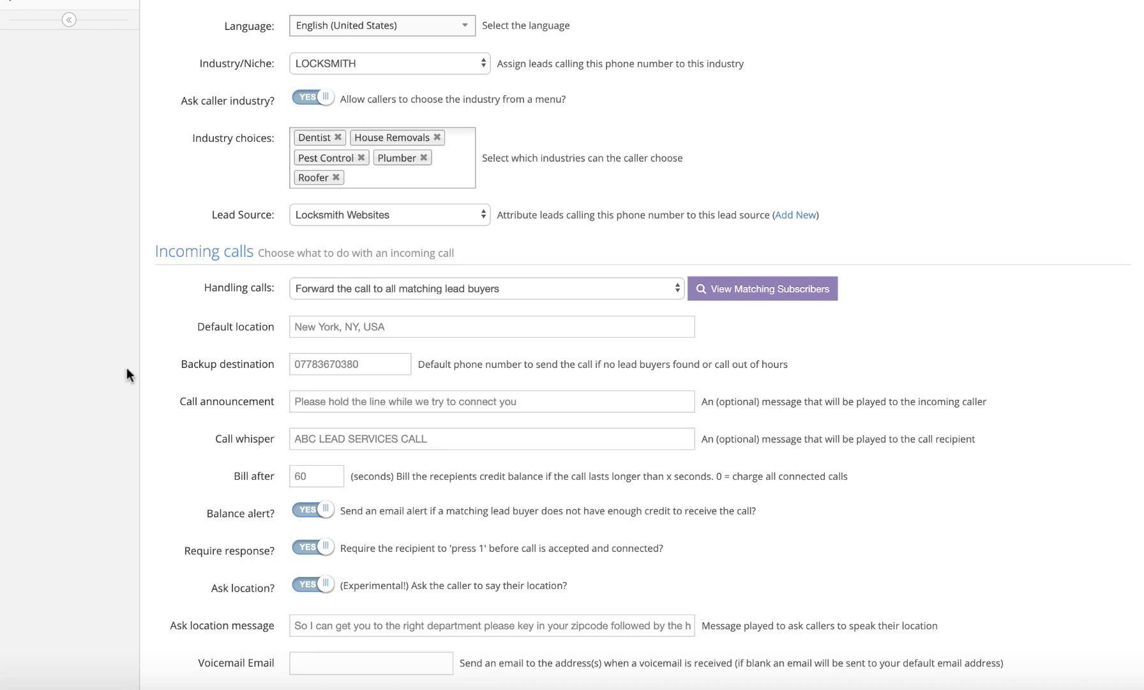
- Review the end of the ask-location message and save the Call Center settings again
{"action": "scroll", "coordinate": [179, 365], "scroll_direction": "down", "scroll_amount": 2}
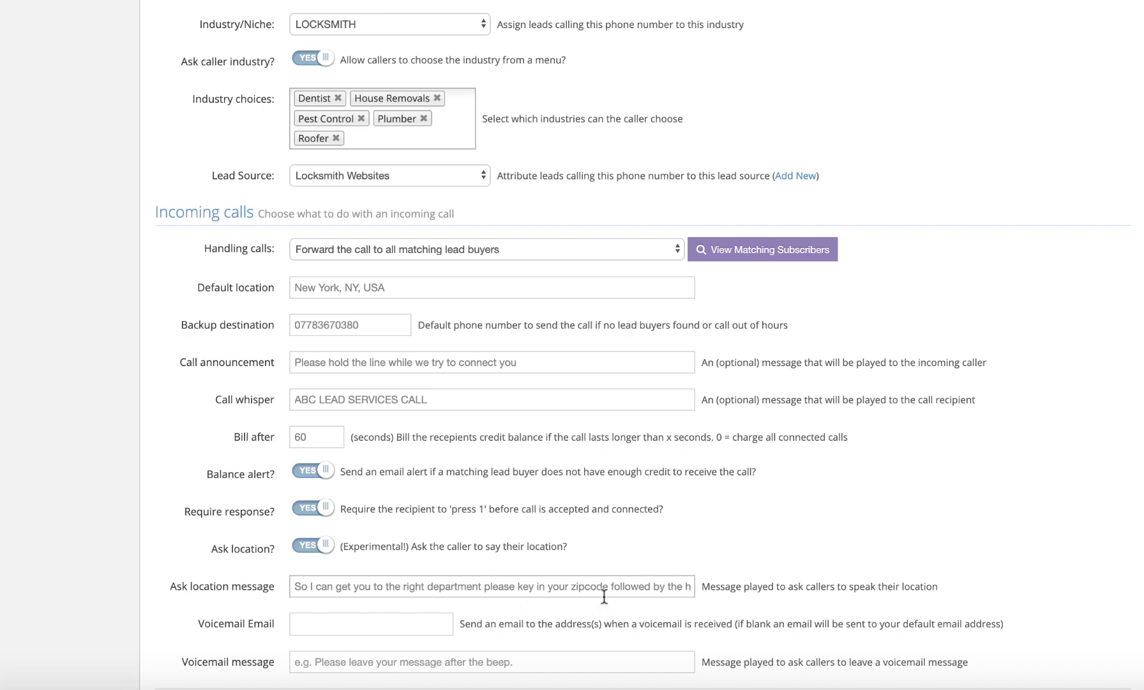
{"action": "left_click_drag", "start_coordinate": [639, 589], "coordinate": [690, 586]}
{"action": "left_click", "coordinate": [691, 587]}
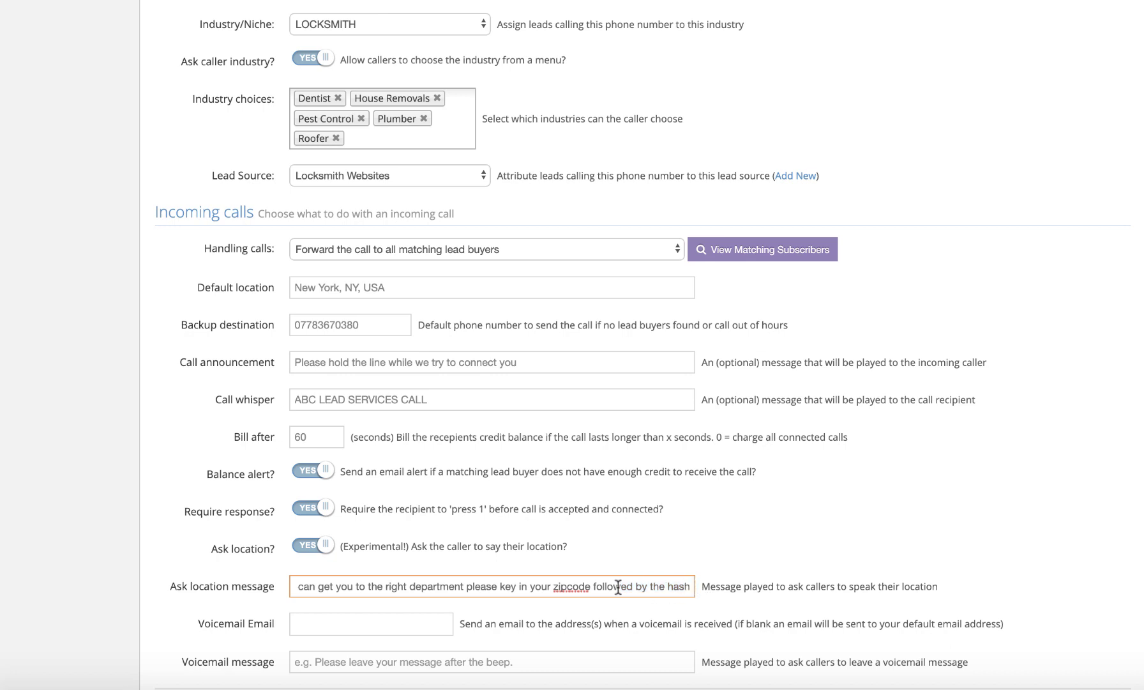
{"action": "scroll", "coordinate": [692, 508], "scroll_direction": "down", "scroll_amount": 2}
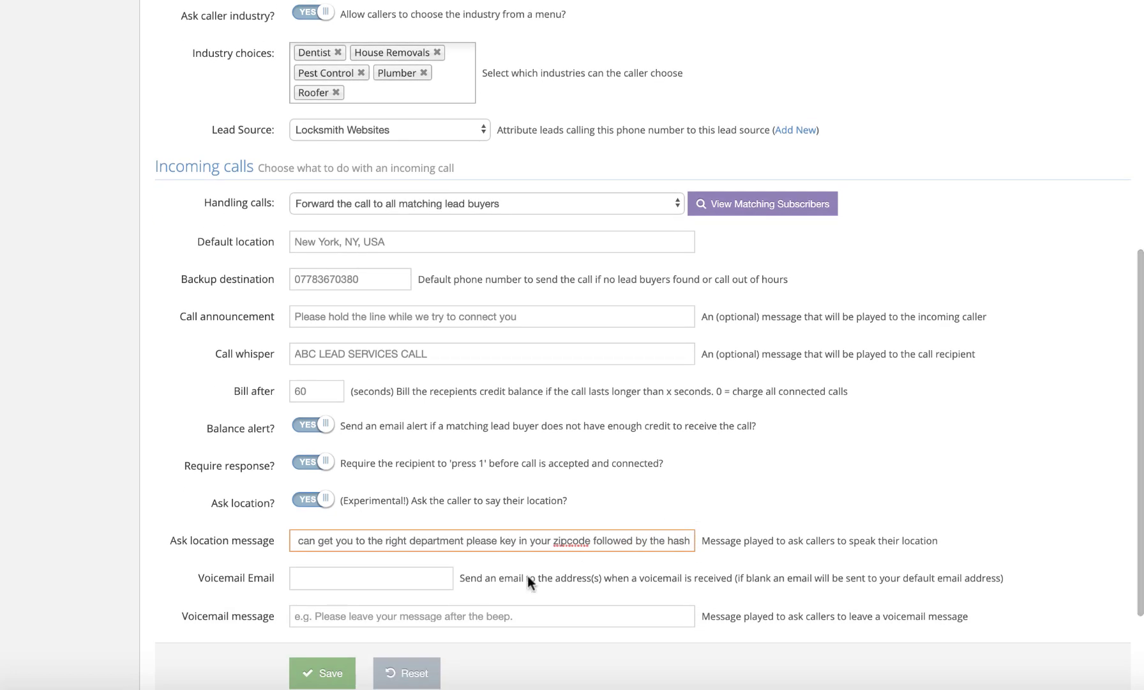
{"action": "left_click", "coordinate": [343, 671]}
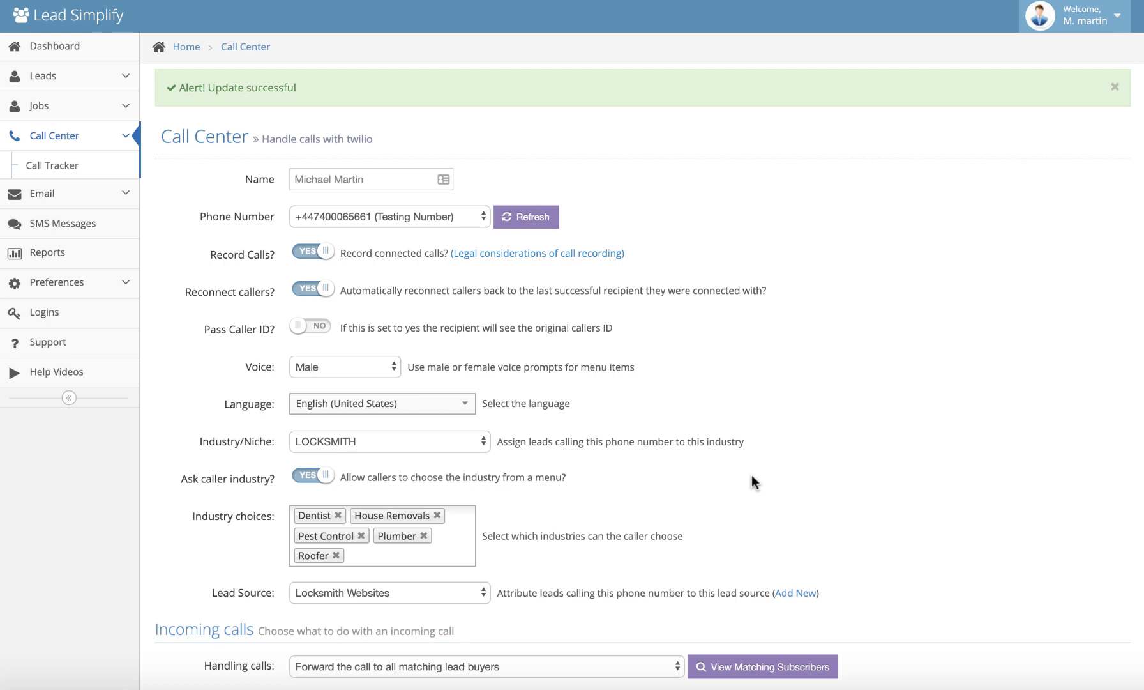
{"action": "scroll", "coordinate": [755, 482], "scroll_direction": "down", "scroll_amount": 10}
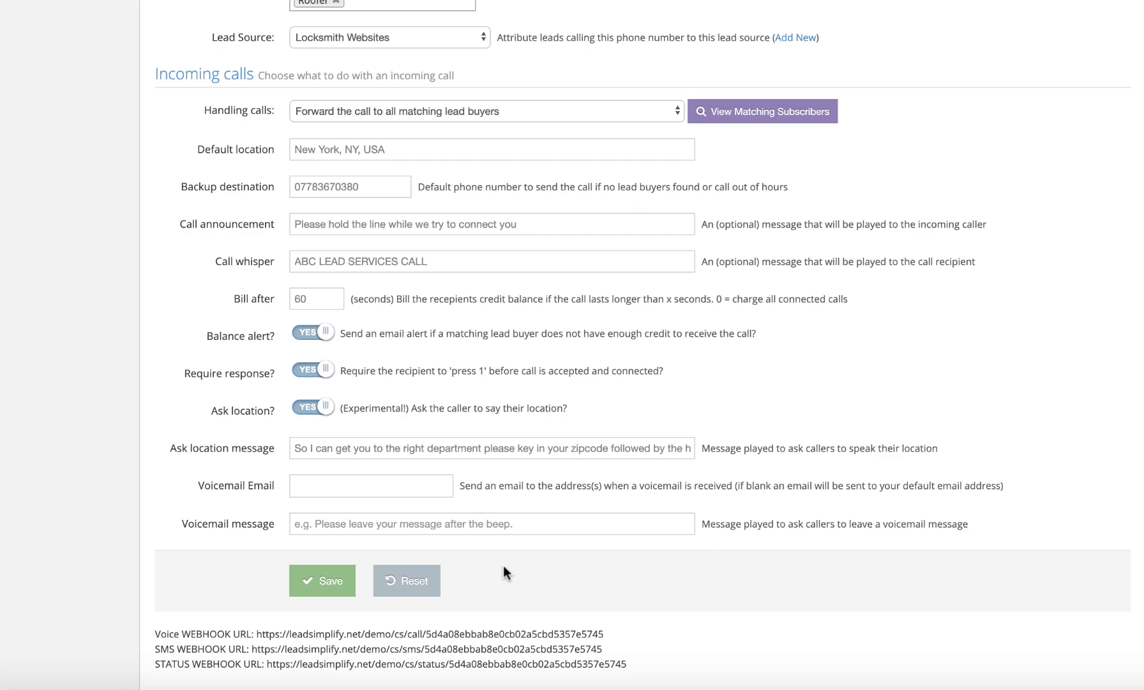
{"action": "scroll", "coordinate": [424, 414], "scroll_direction": "up", "scroll_amount": 3}
{"action": "scroll", "coordinate": [424, 414], "scroll_direction": "up", "scroll_amount": 3}
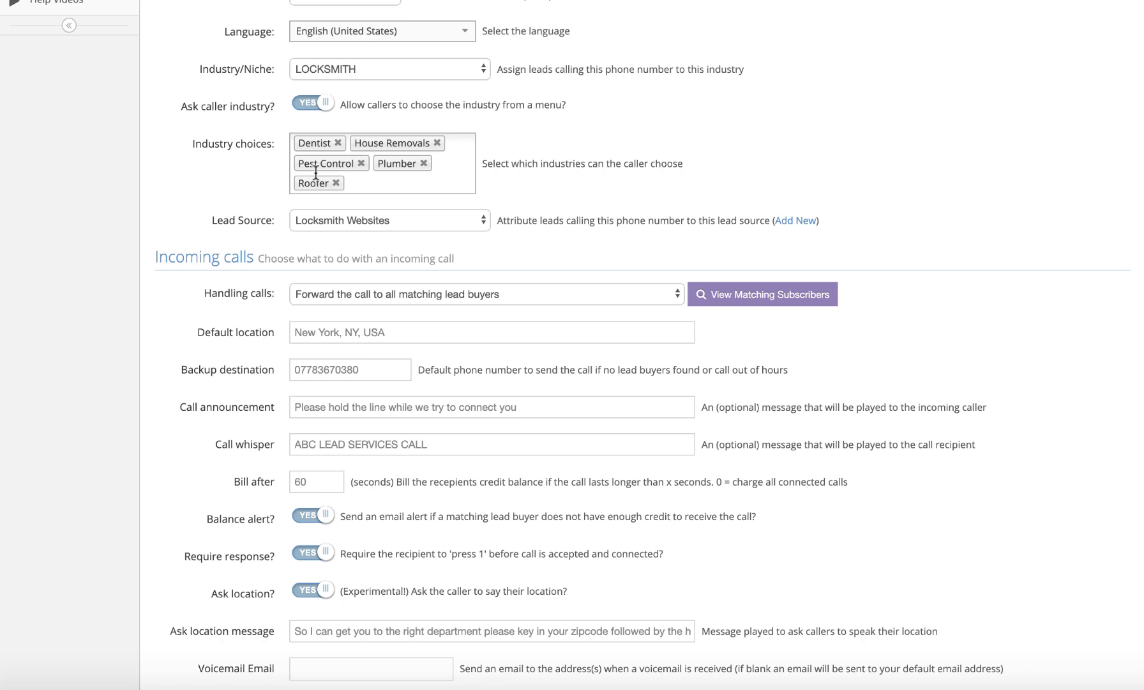
{"action": "scroll", "coordinate": [472, 505], "scroll_direction": "down", "scroll_amount": 2}
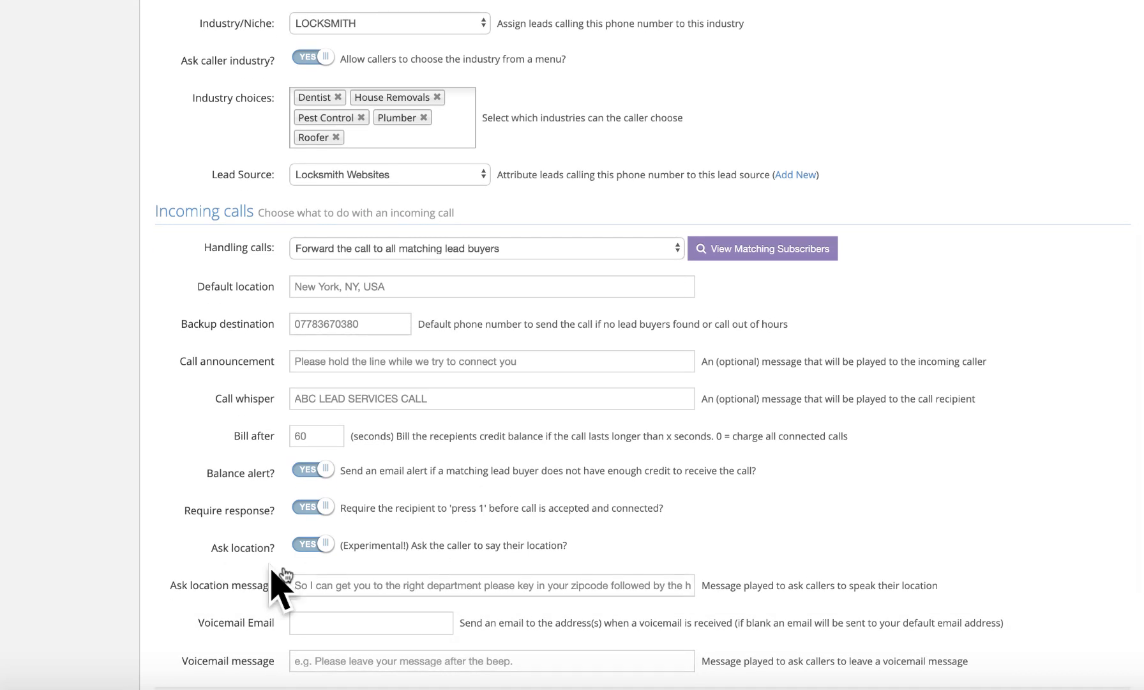